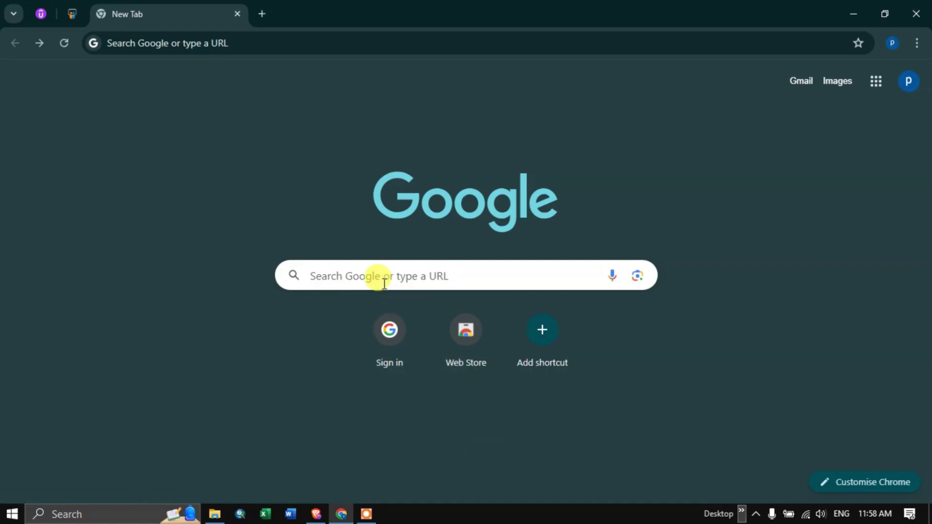
- Search Google for 'fire information for resource management system'
left_click(337, 274)
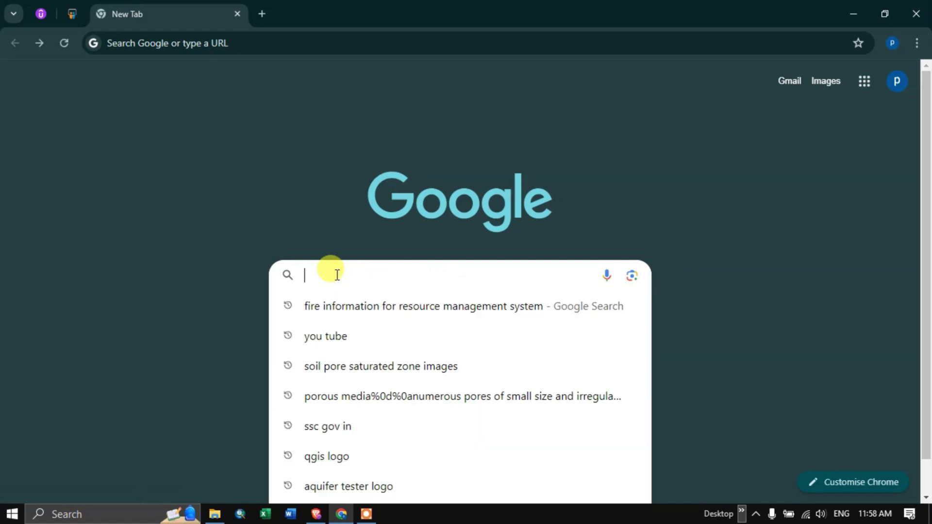
type("fire information for resource management system")
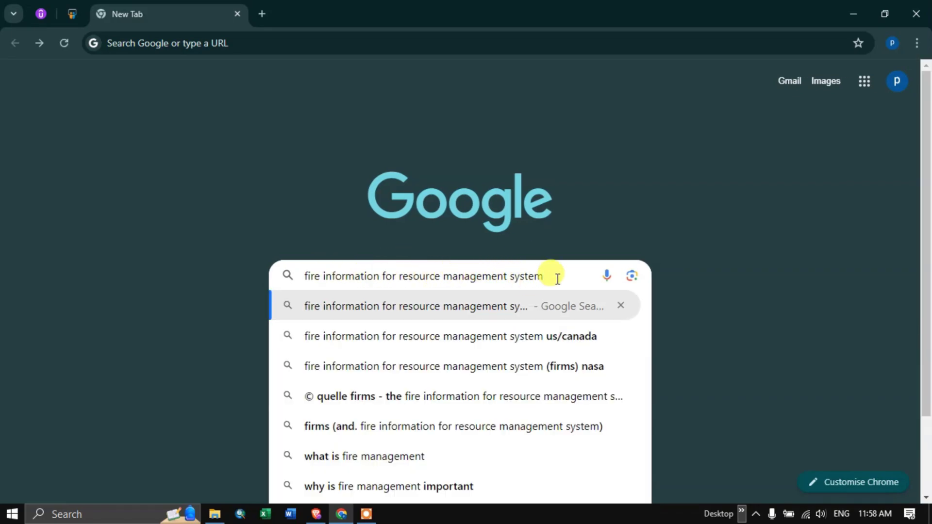
key("Return")
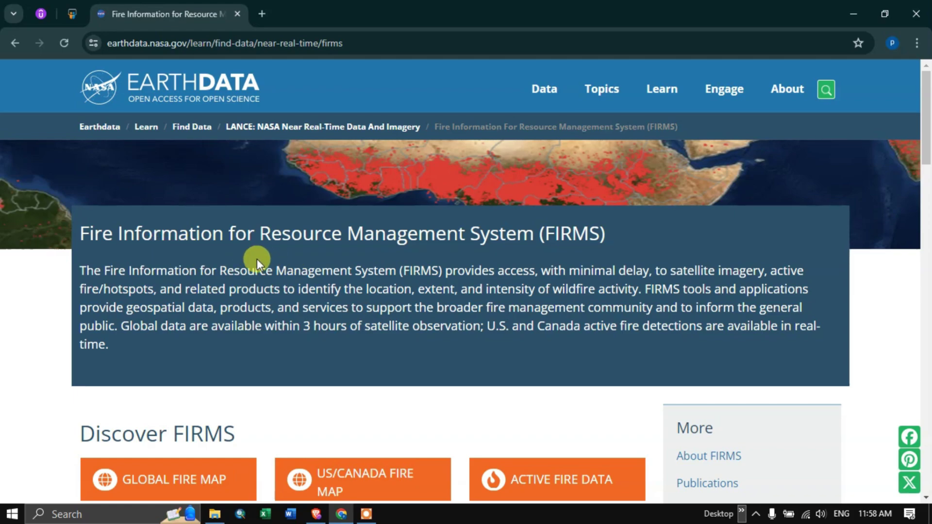
- Scroll the FIRMS overview down to Discover FIRMS and open the Active Fire Data page
scroll(212, 260, "down", 1)
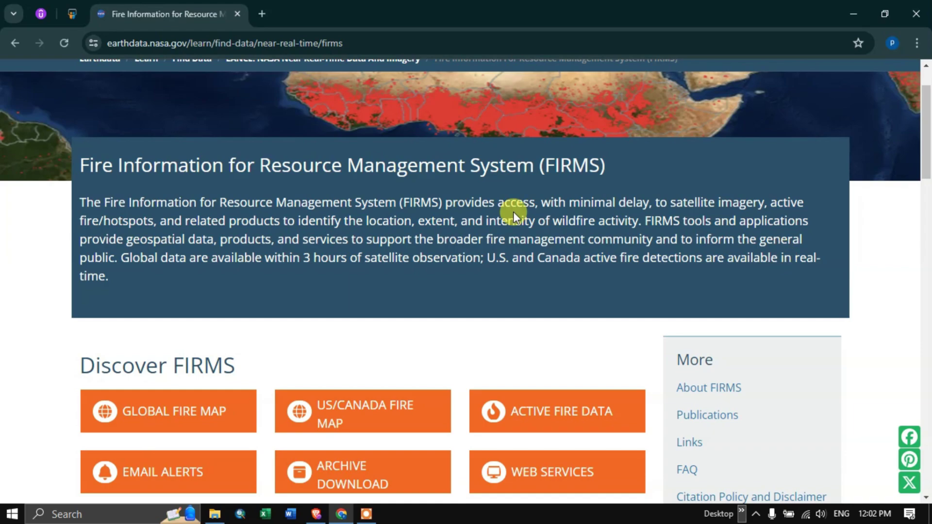
scroll(514, 212, "down", 2)
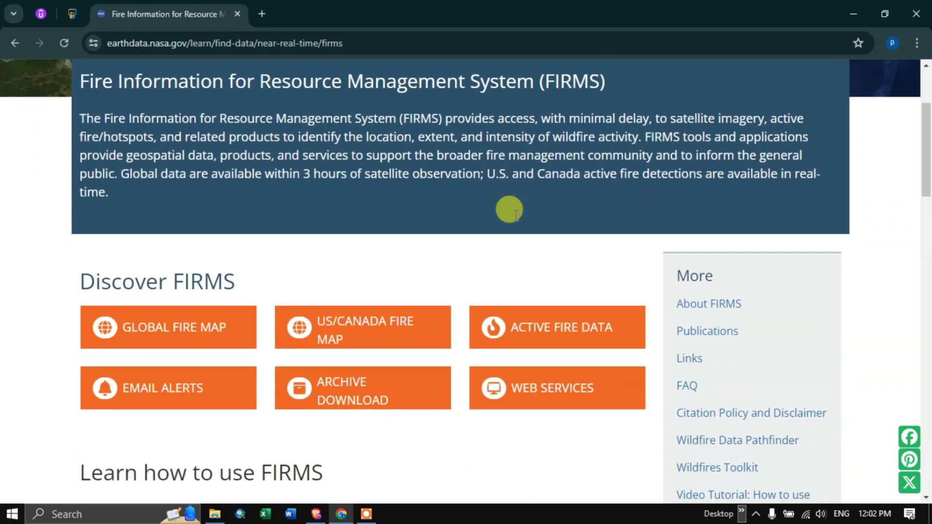
scroll(513, 213, "down", 3)
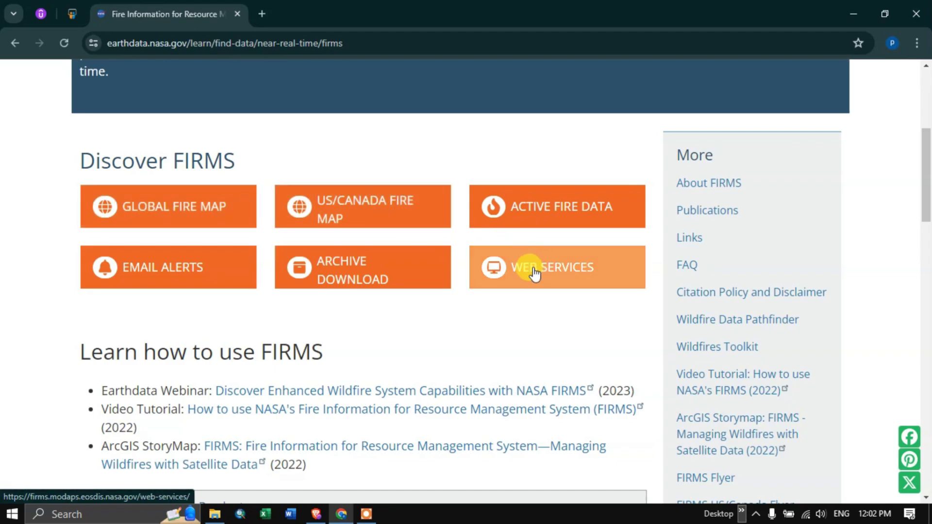
left_click(548, 213)
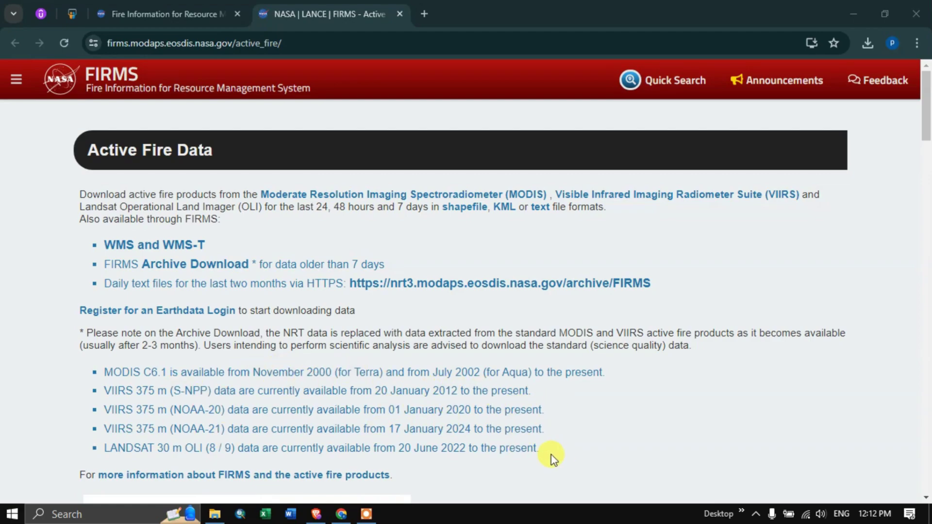
- Scroll down the Active Fire Data page to the Shapefiles table of 24h, 48h and 7d downloads
scroll(529, 457, "down", 4)
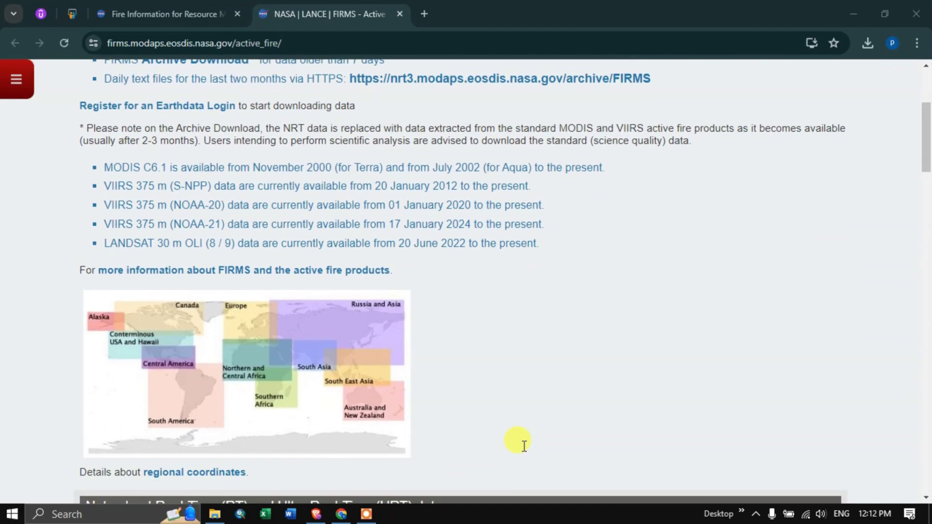
scroll(524, 446, "down", 7)
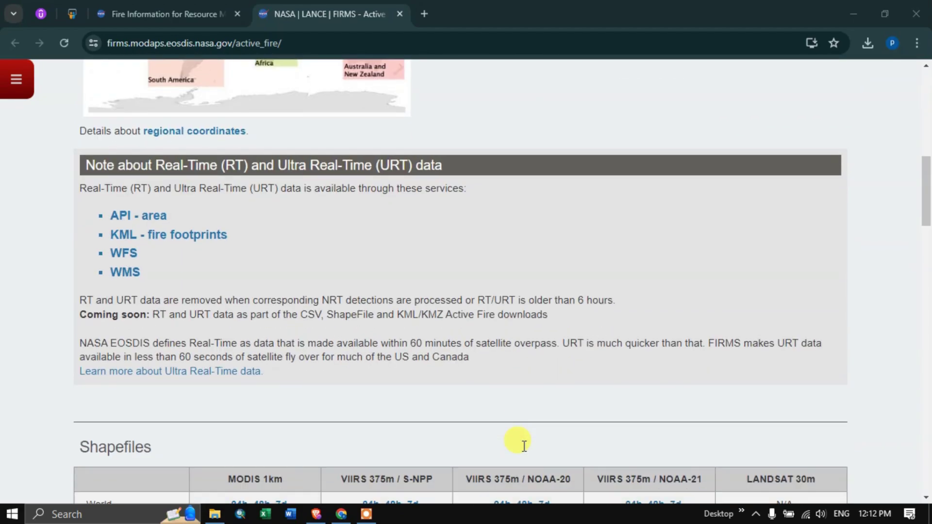
scroll(482, 378, "down", 6)
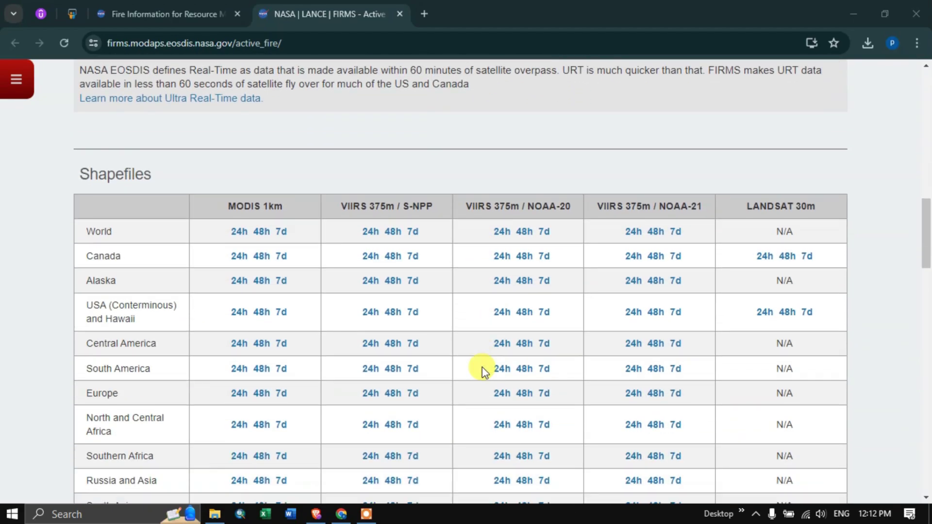
scroll(478, 368, "down", 1)
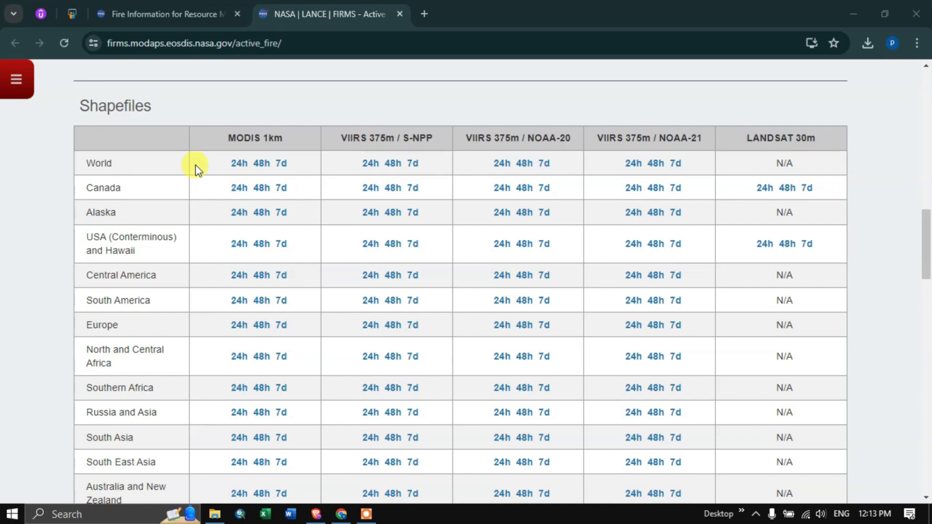
- Download the World MODIS 1km 48h shapefile and confirm it in the downloads list
left_click(262, 167)
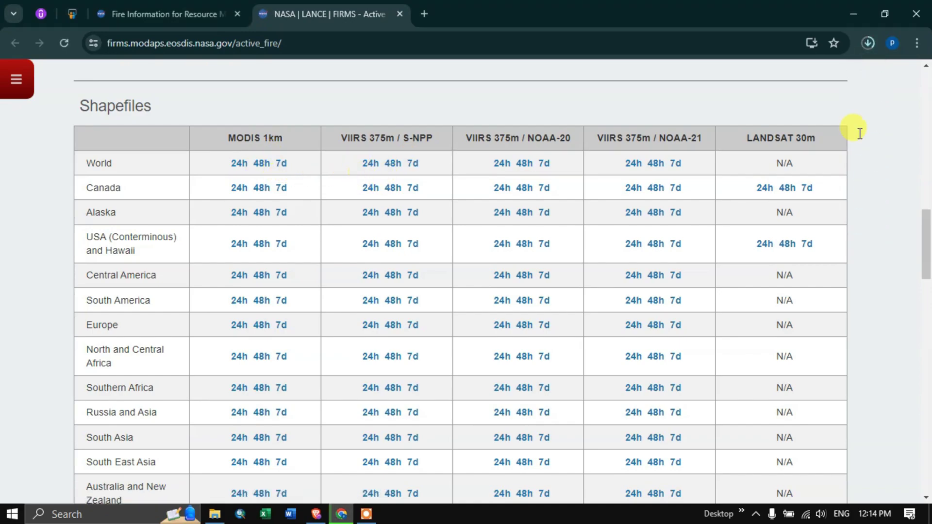
left_click(868, 43)
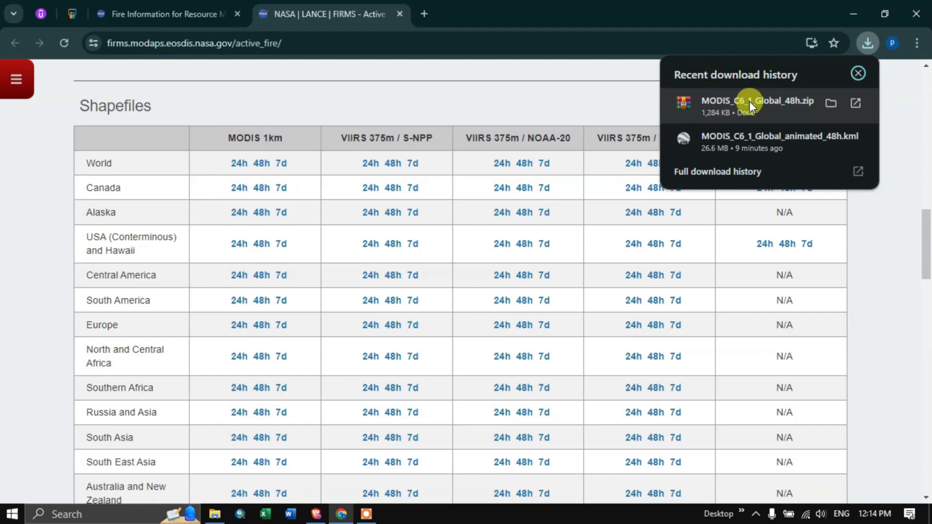
left_click(897, 110)
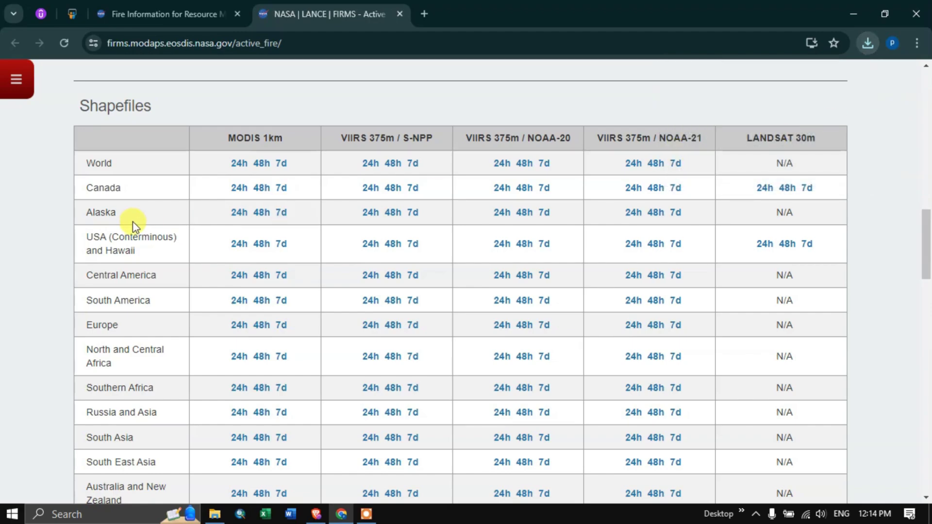
scroll(107, 211, "down", 10)
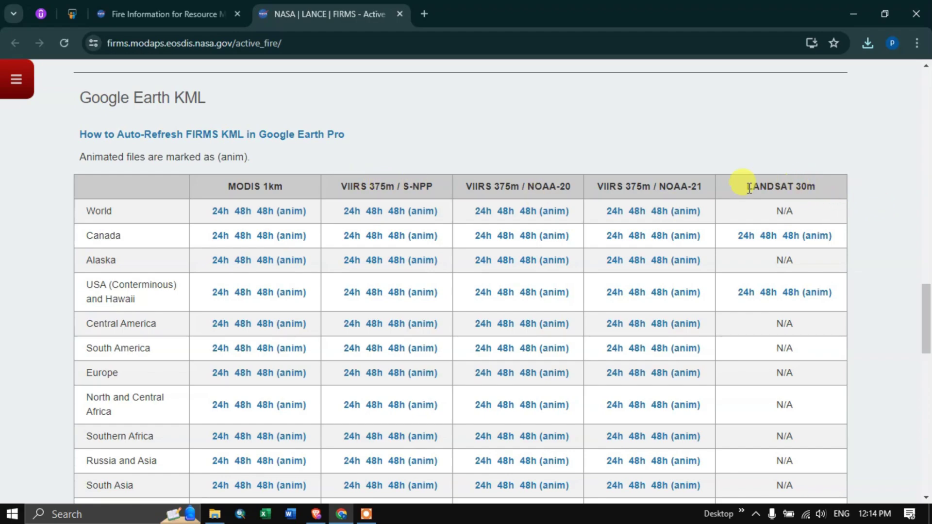
- Download the World MODIS 1km 48h Google Earth KML file and confirm its progress
left_click(240, 214)
left_click(869, 43)
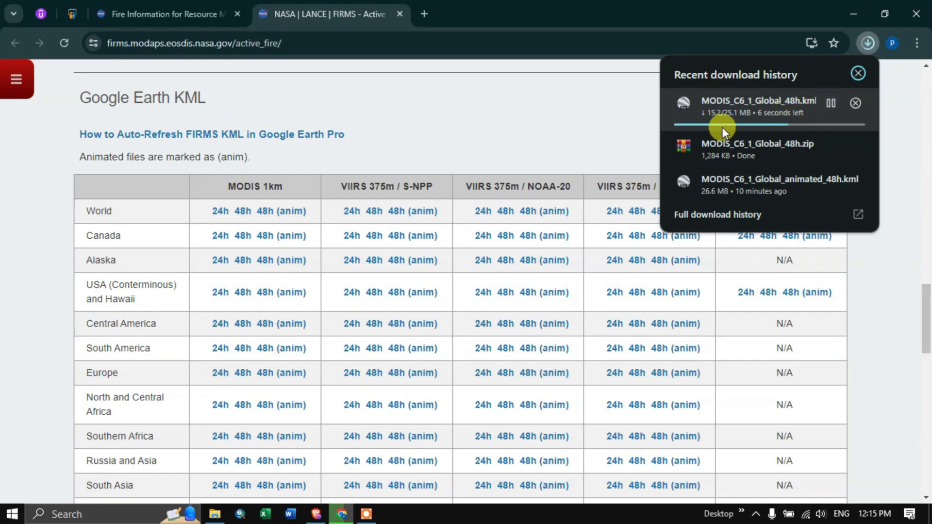
left_click(593, 112)
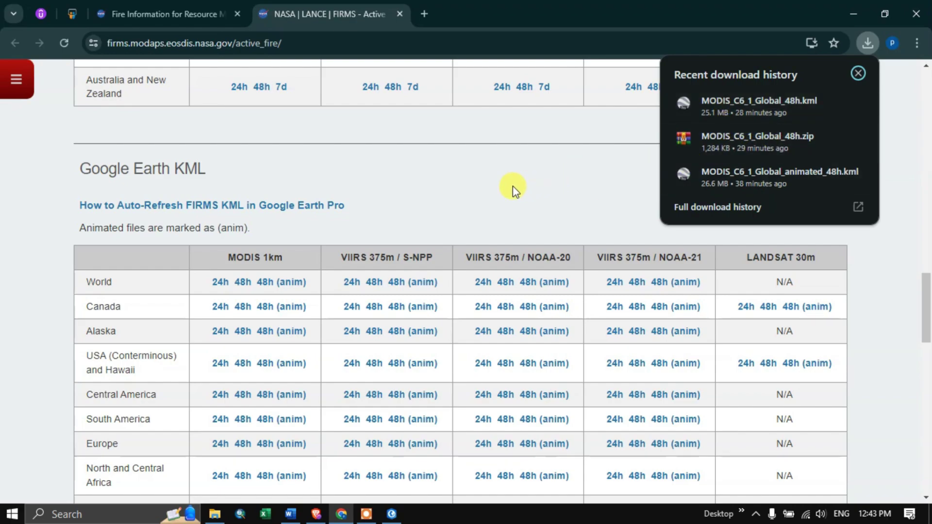
scroll(515, 189, "up", 8)
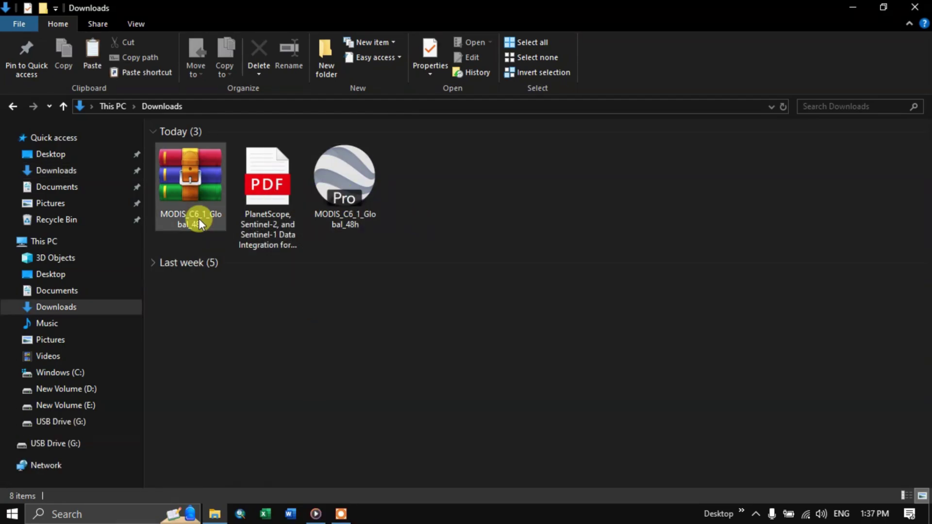
- Copy MODIS_C6_1_Global_48h.zip into the D:\ArcGISPro\Project\Dataset folder
left_click(196, 176)
right_click(196, 175)
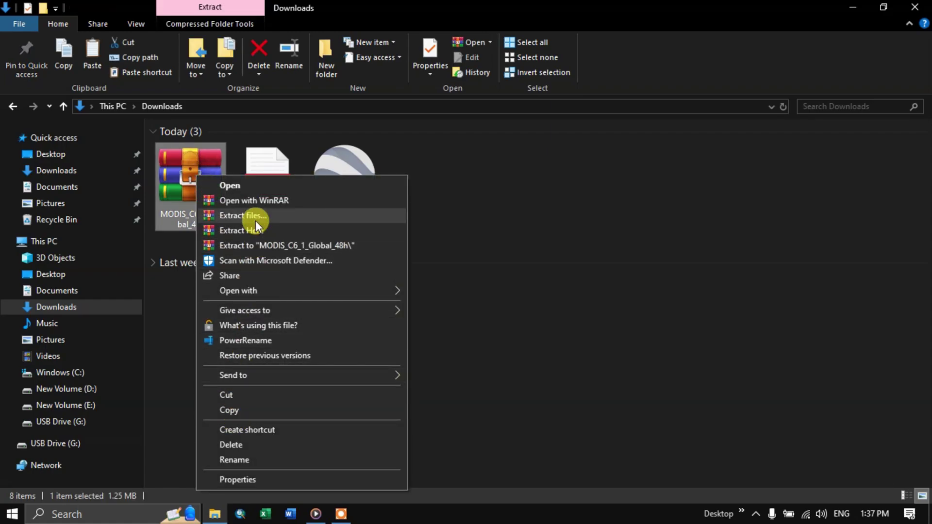
left_click(238, 410)
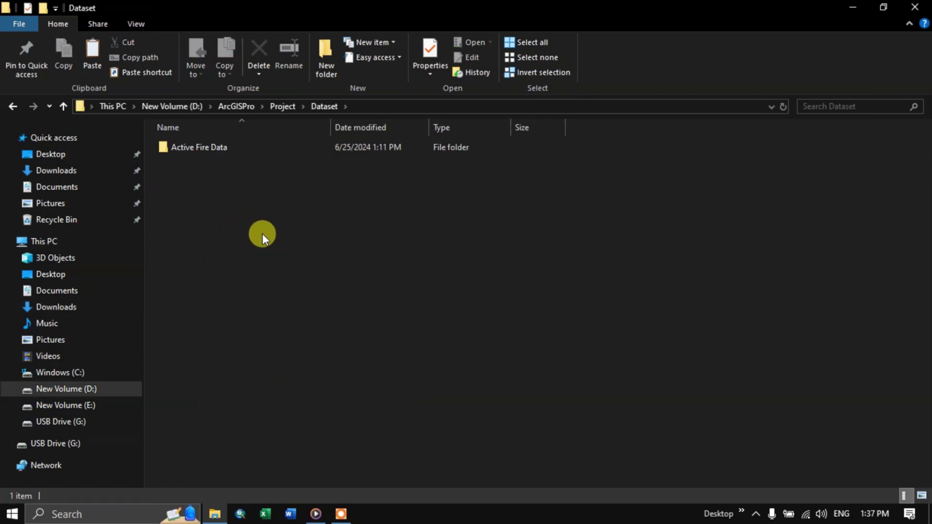
right_click(262, 234)
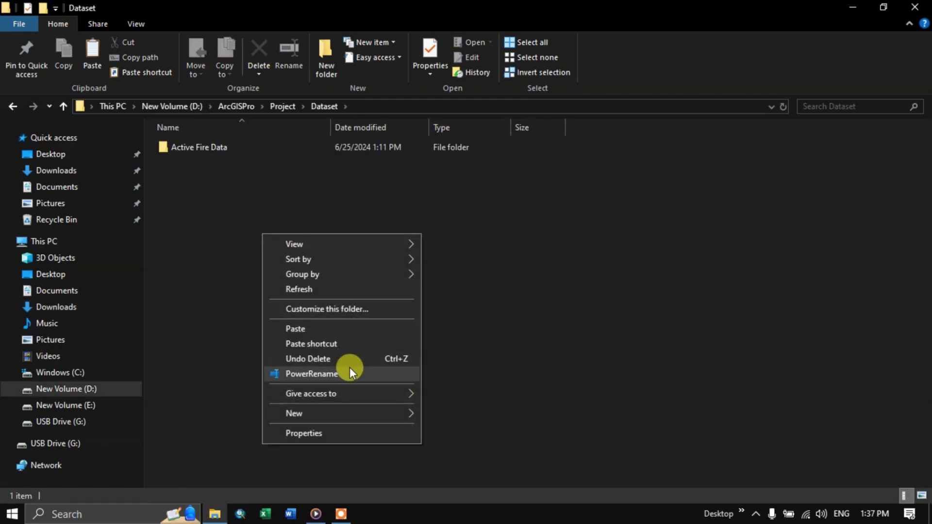
left_click(304, 327)
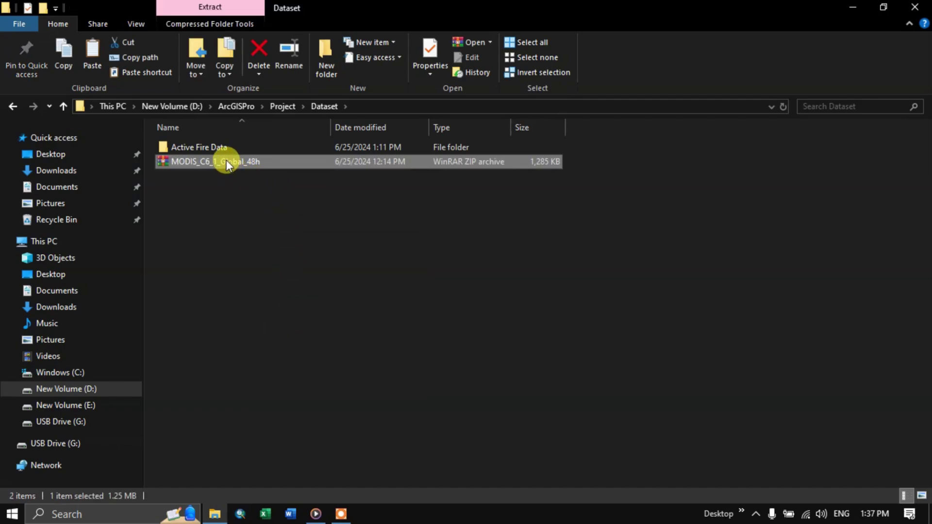
- Extract the pasted zip's shapefile right there in the Dataset folder
right_click(225, 160)
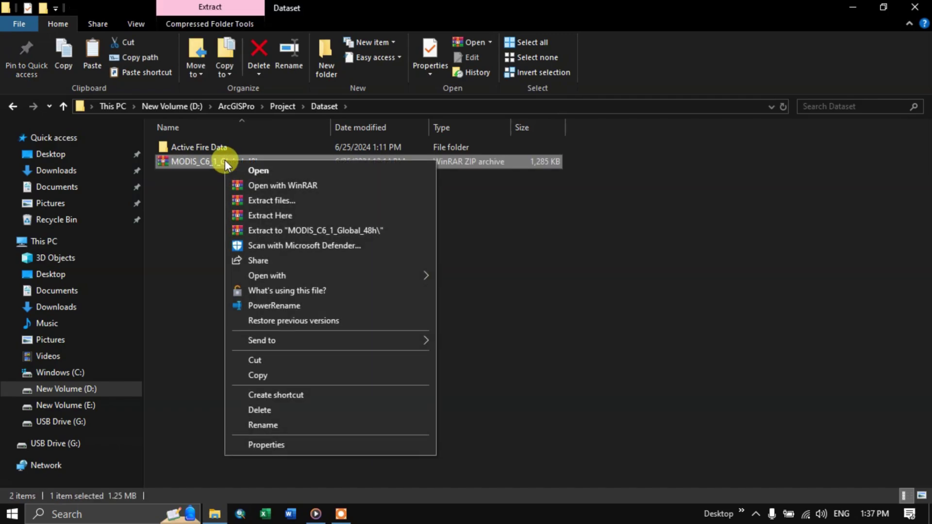
left_click(270, 216)
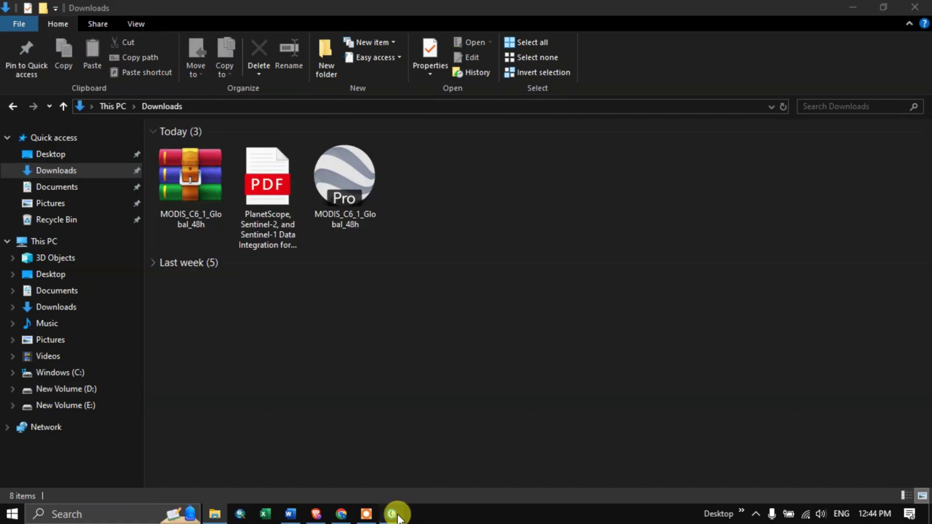
left_click(394, 511)
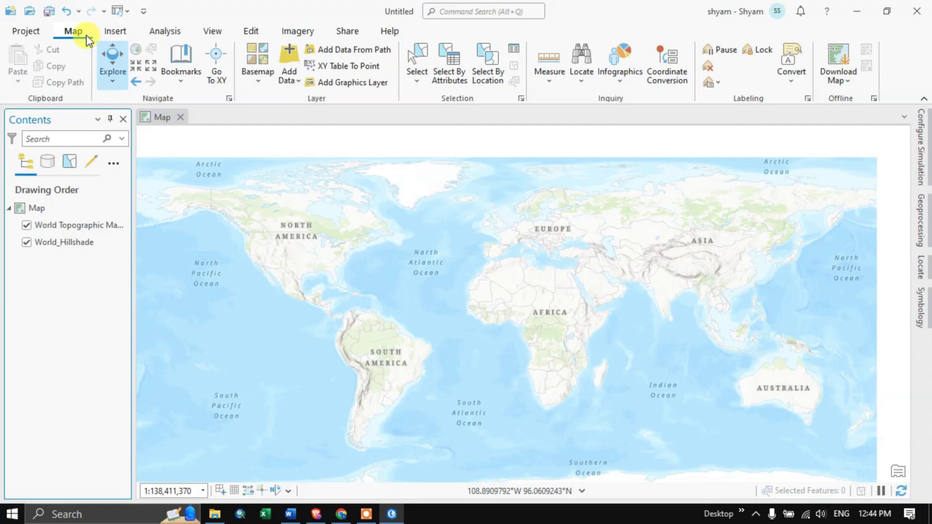
- Add MODIS_C6_1_Global_48h.shp from the Active Fire Data folder to the map
left_click(297, 82)
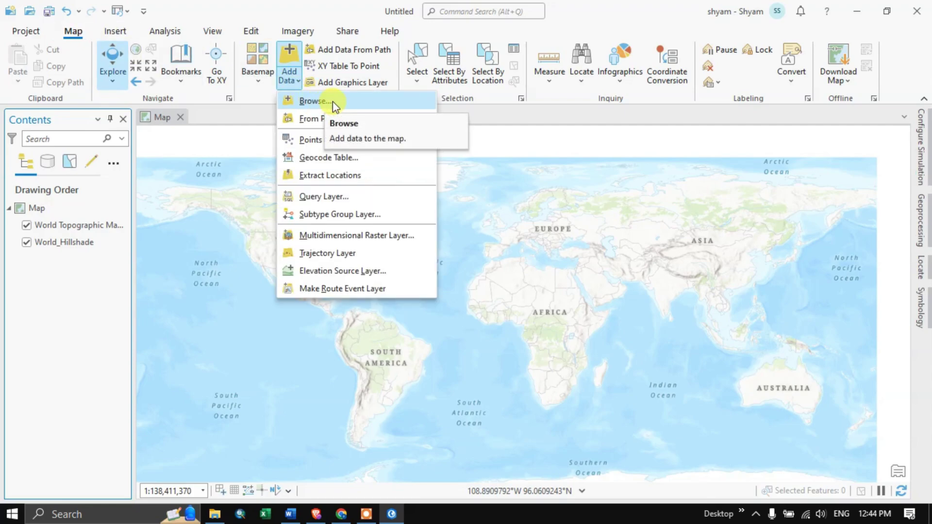
left_click(318, 101)
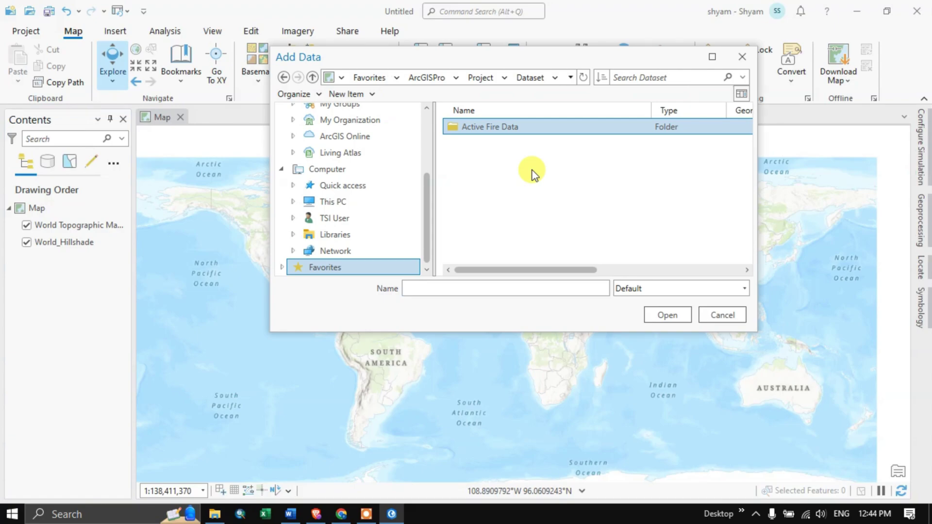
double_click(483, 127)
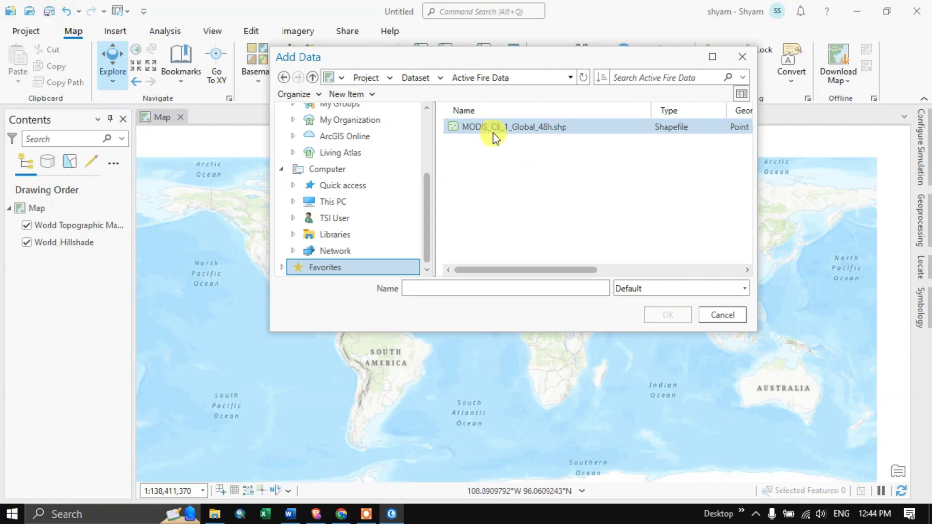
left_click(518, 132)
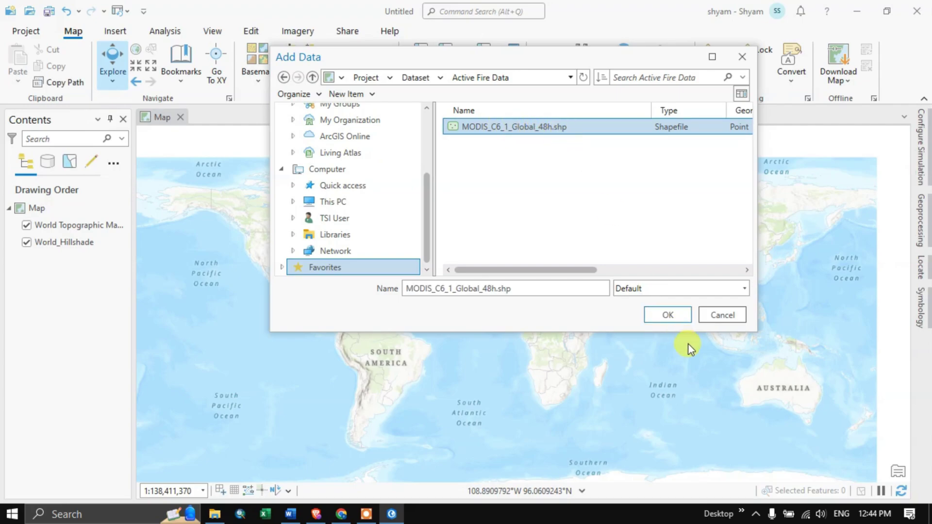
left_click(667, 315)
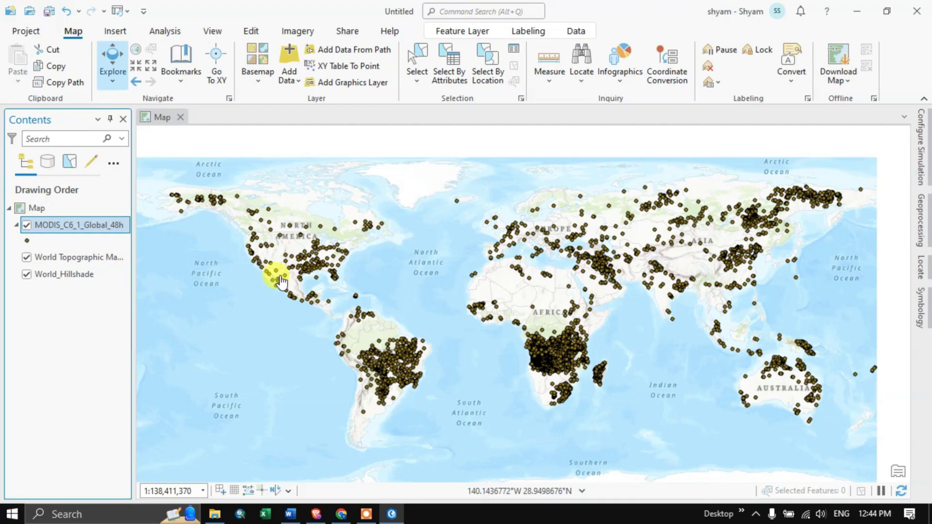
- Widen the Contents pane and open the MODIS layer's attribute table to review its fields
left_click_drag(132, 284, 173, 292)
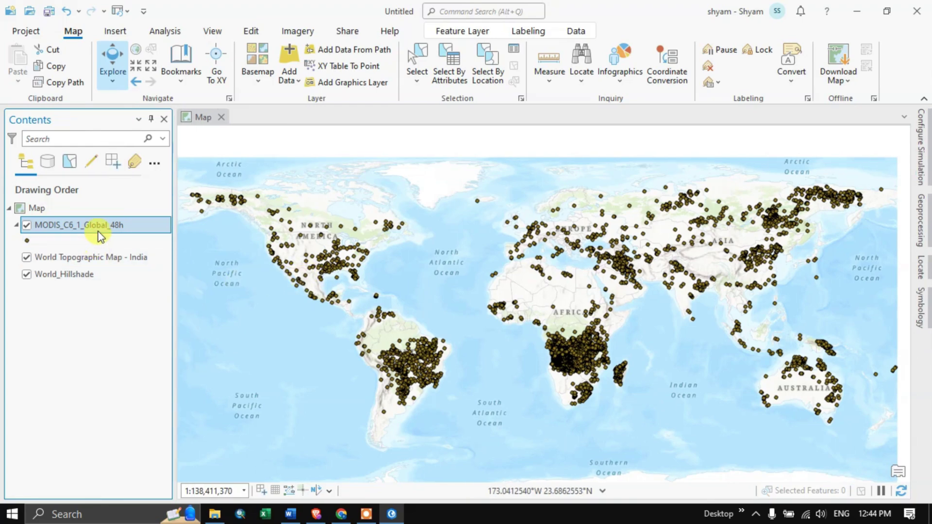
right_click(98, 236)
left_click(138, 86)
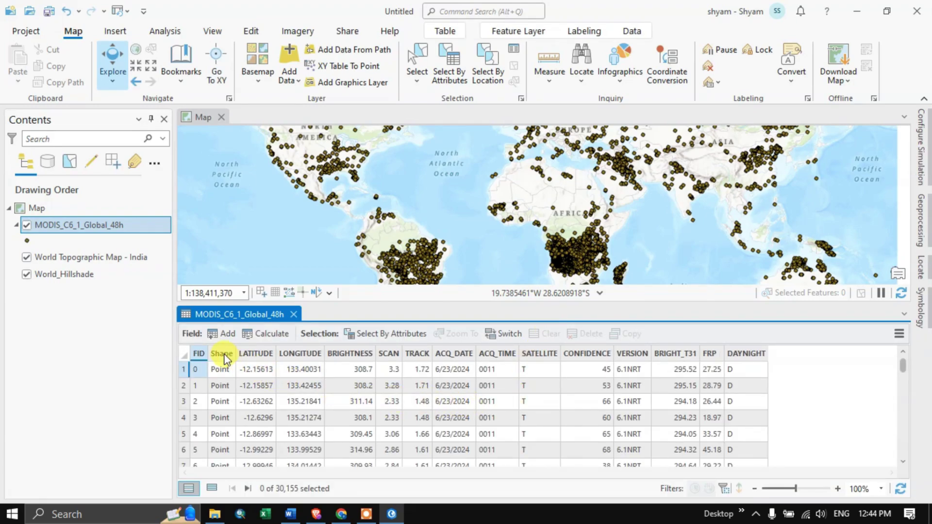
mouse_move(224, 360)
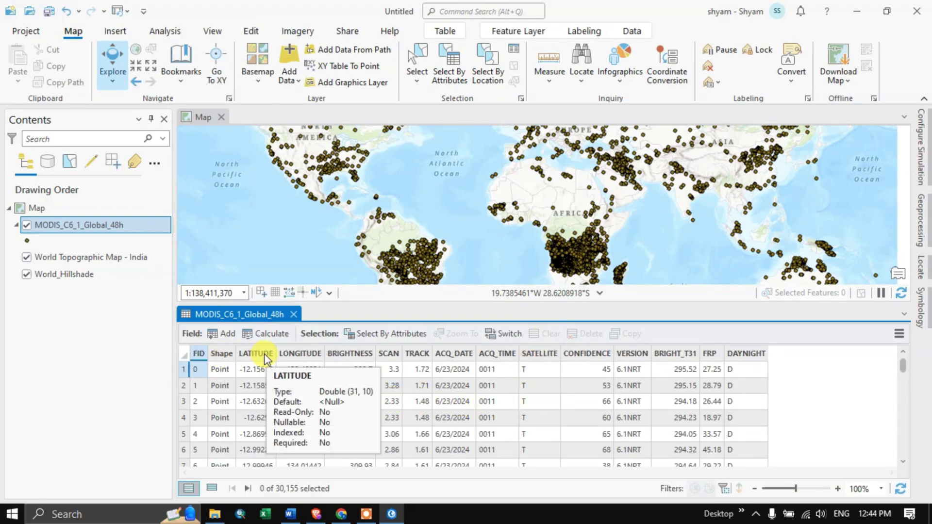
mouse_move(336, 354)
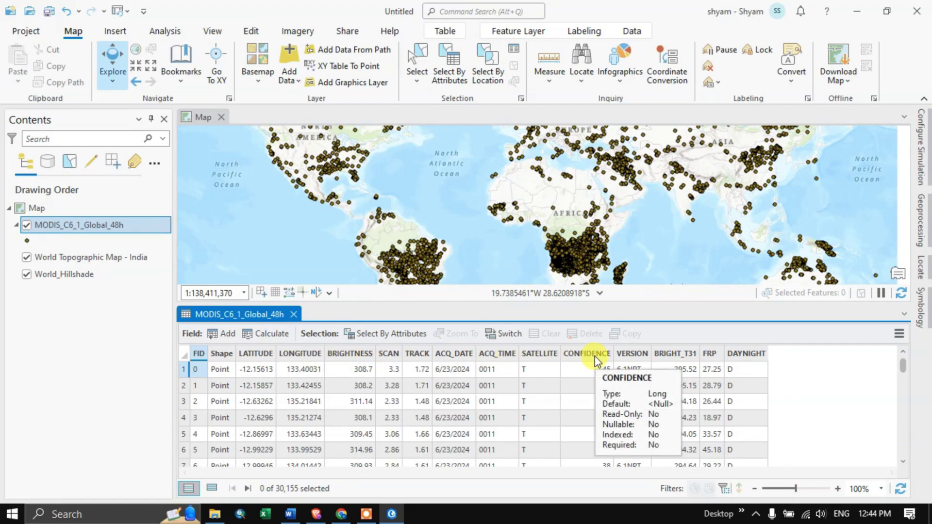
mouse_move(686, 360)
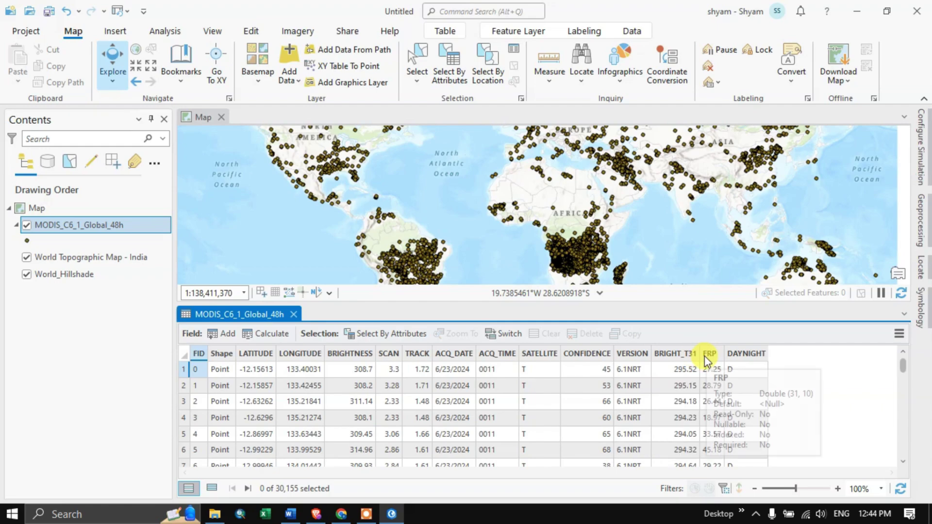
mouse_move(734, 355)
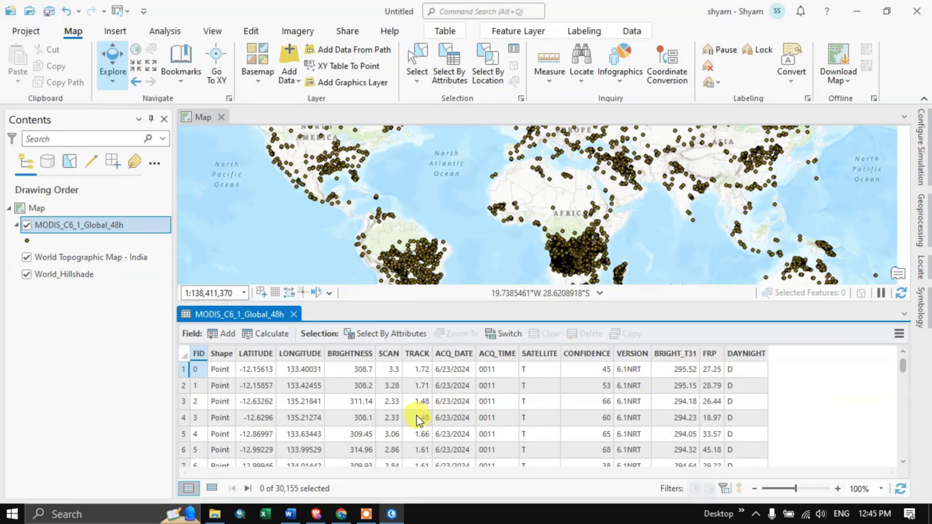
key("alt+Tab")
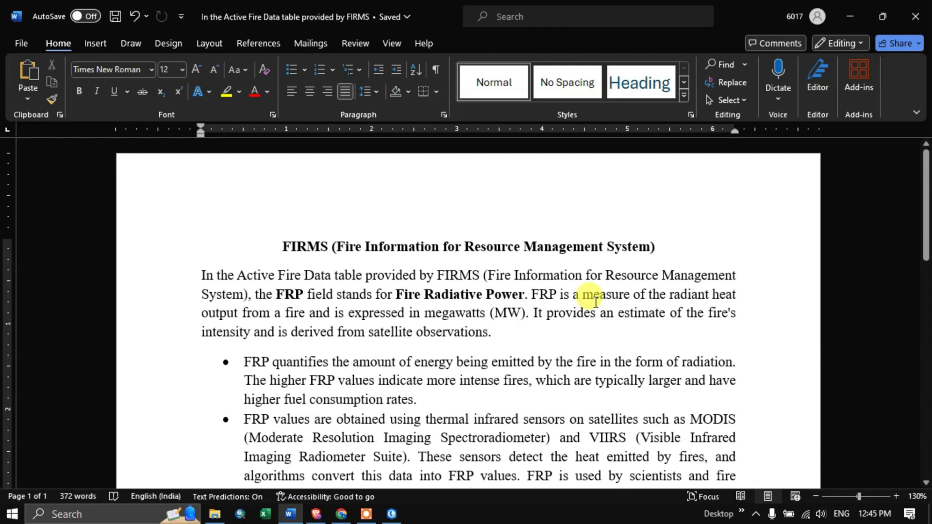
- Read the Word document down to the example FRP table, then return to ArcGIS Pro
scroll(596, 302, "down", 1)
scroll(596, 311, "down", 1)
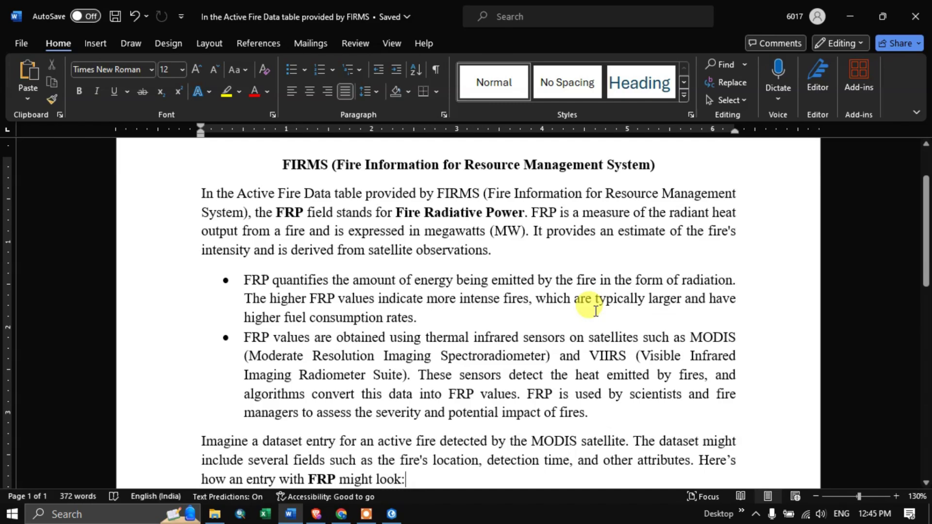
scroll(596, 312, "down", 1)
scroll(595, 311, "down", 1)
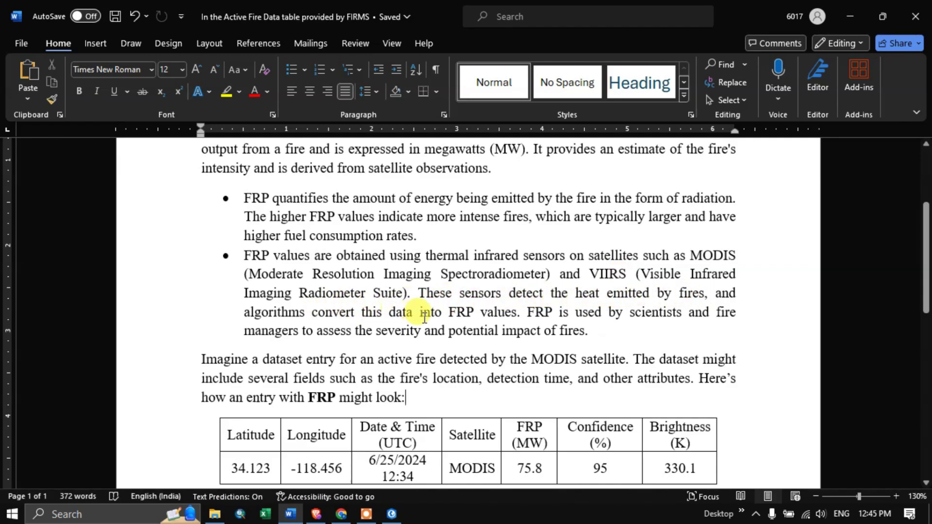
scroll(545, 319, "down", 2)
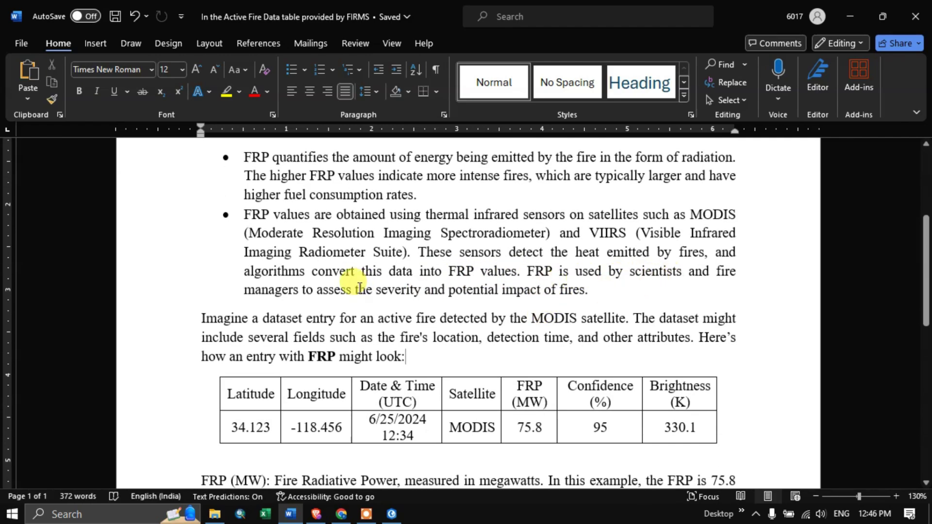
scroll(356, 278, "down", 2)
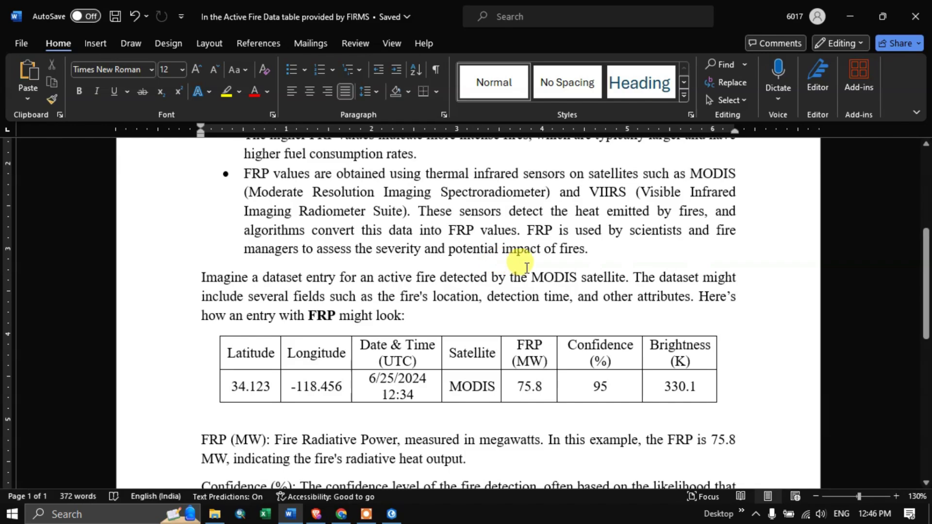
scroll(570, 260, "down", 2)
scroll(570, 260, "down", 3)
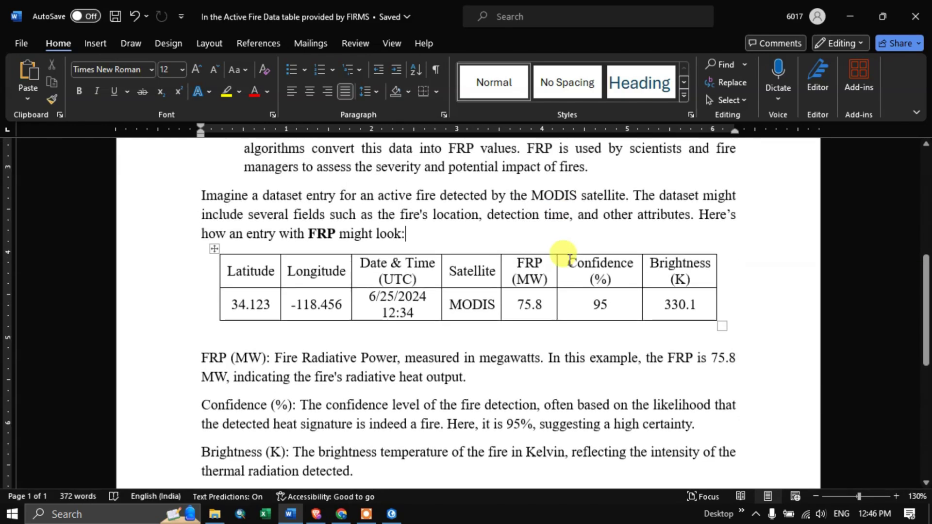
left_click(392, 514)
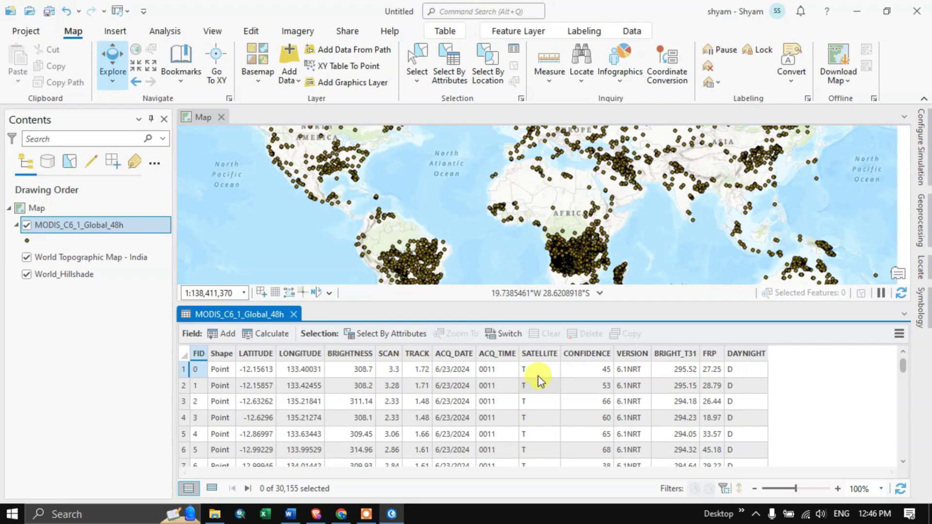
- Symbolize the MODIS fire points with Graduated Colors classified on the FRP field
left_click(923, 307)
left_click(898, 186)
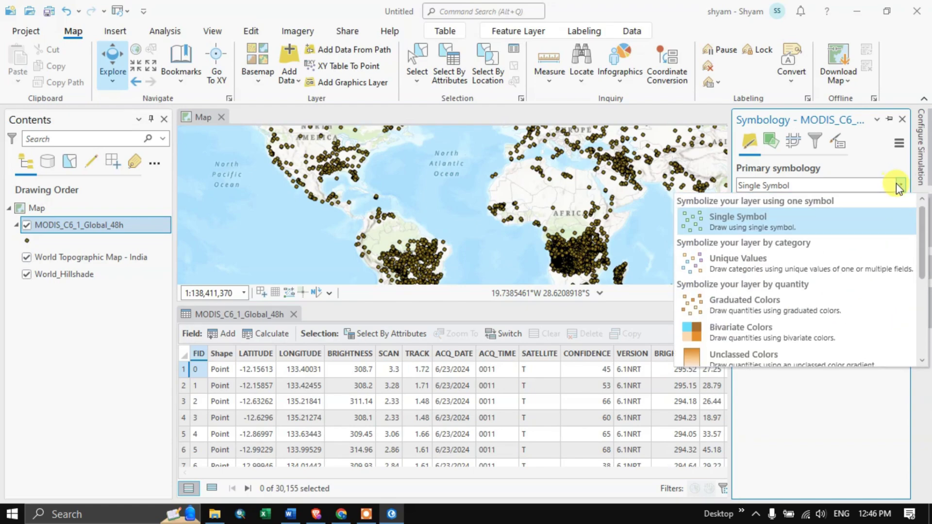
left_click(739, 301)
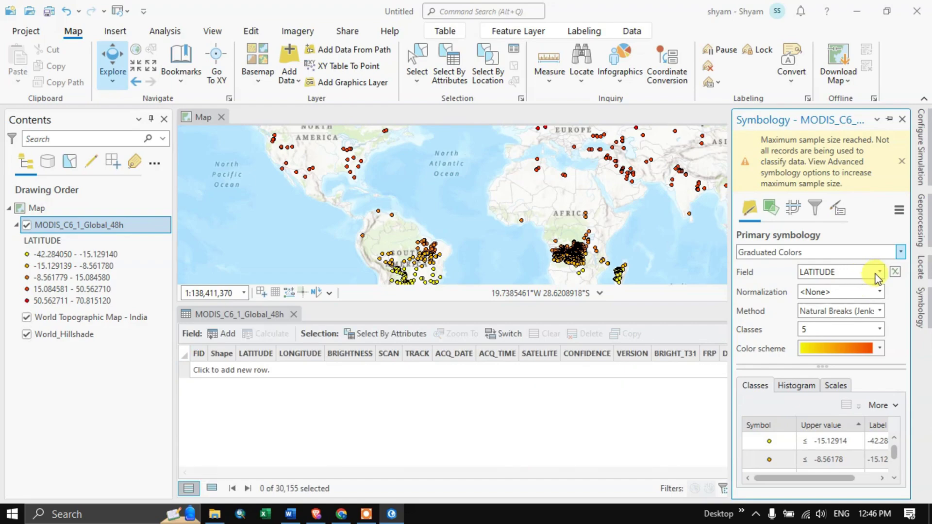
left_click(921, 309)
left_click(921, 309)
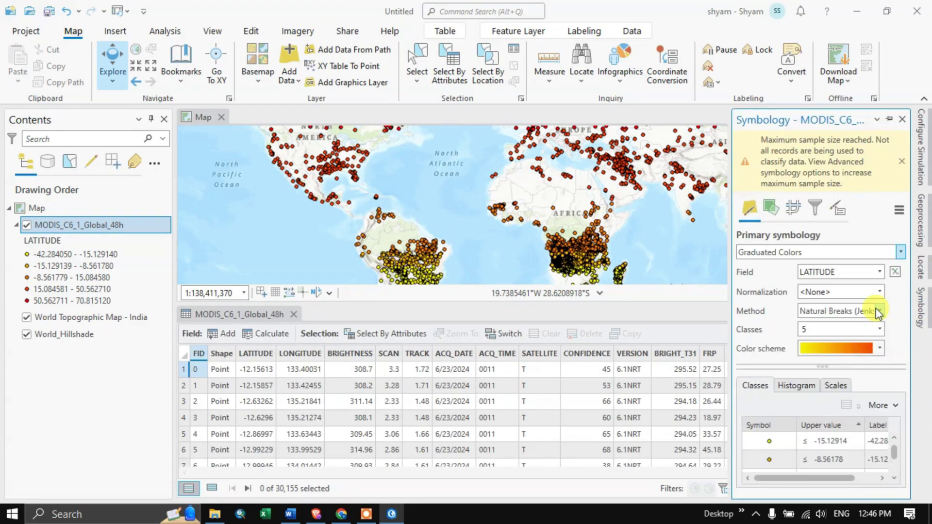
left_click(878, 270)
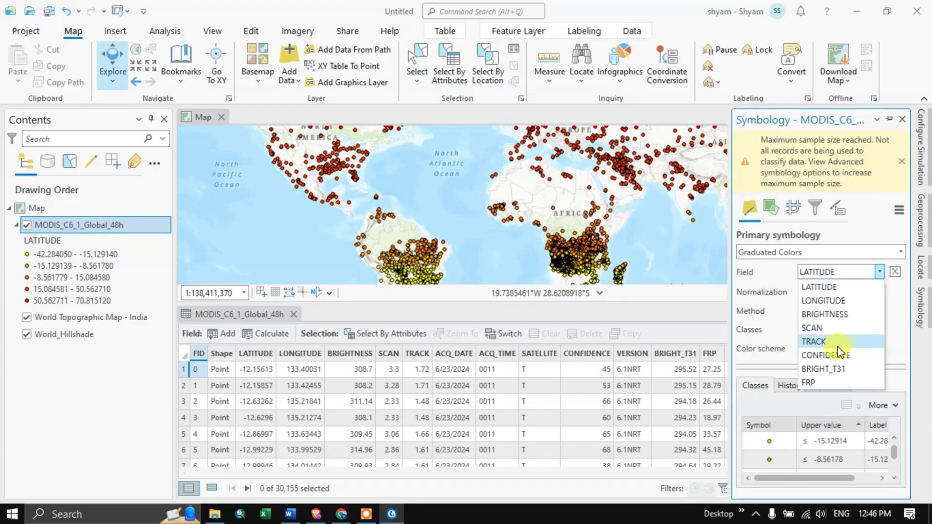
left_click(810, 383)
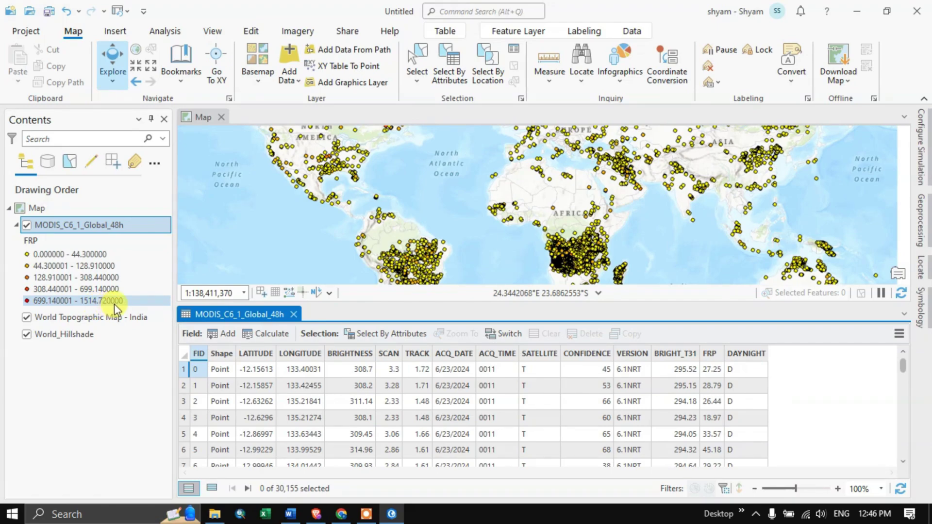
key("alt+Tab")
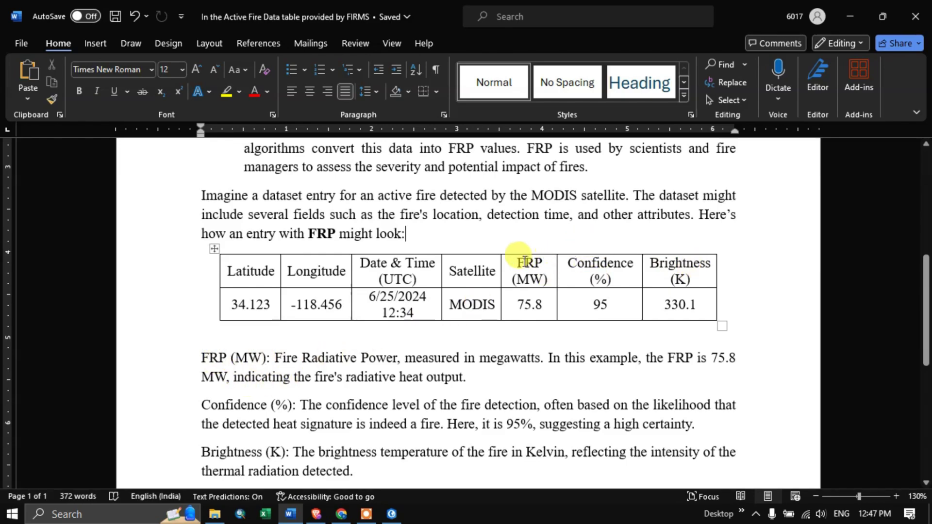
double_click(531, 263)
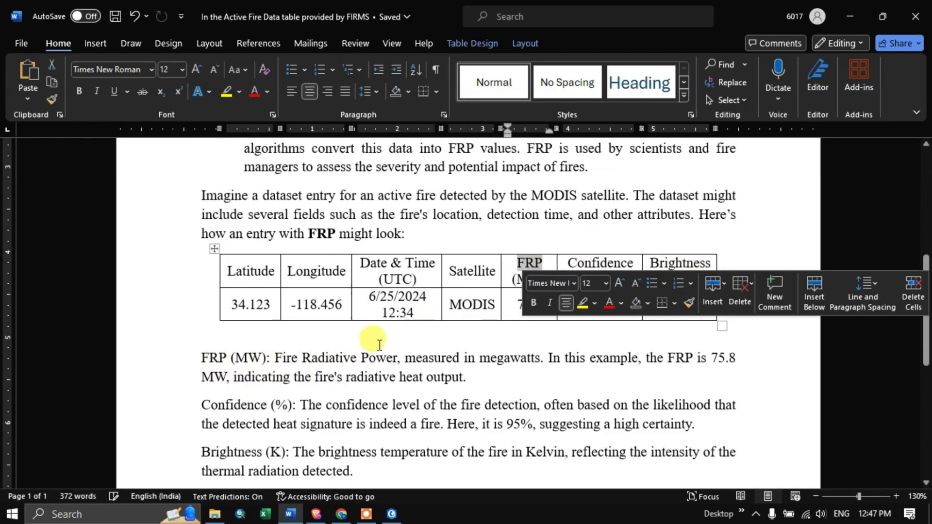
left_click(375, 338)
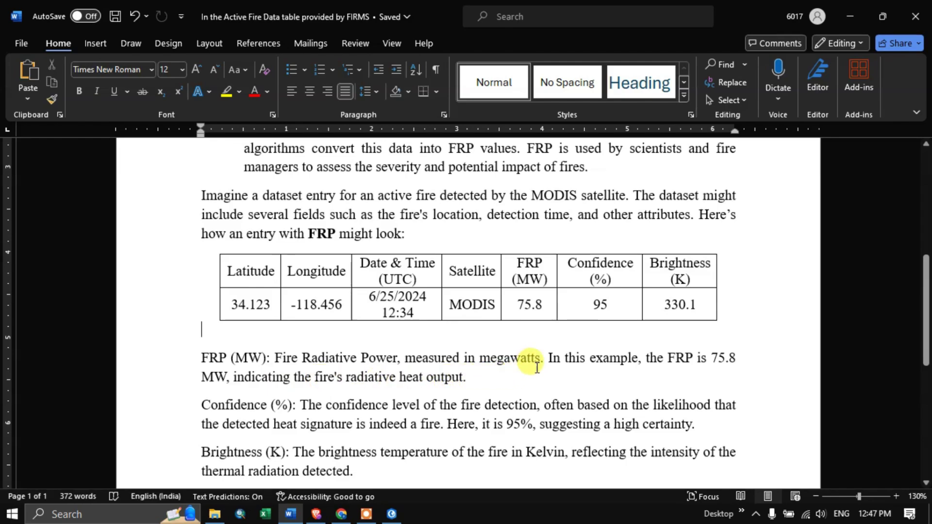
left_click_drag(566, 263, 640, 267)
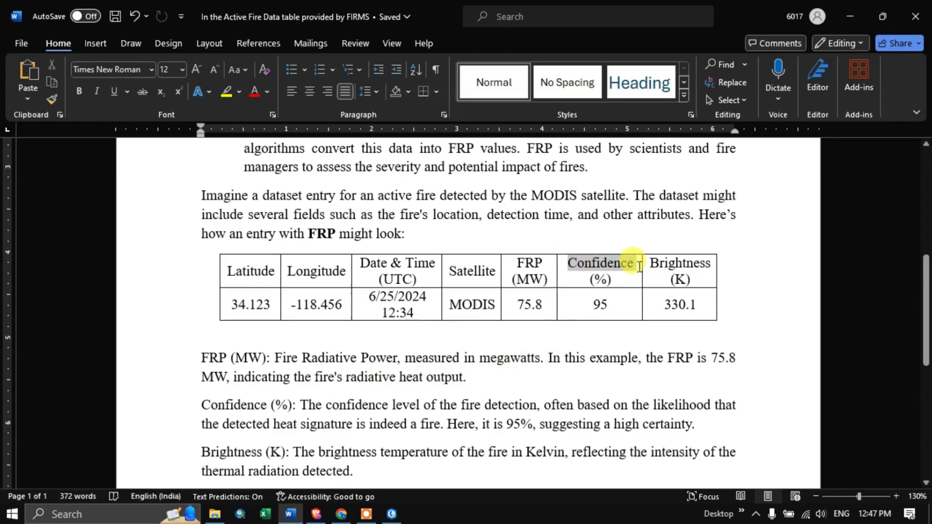
left_click(452, 377)
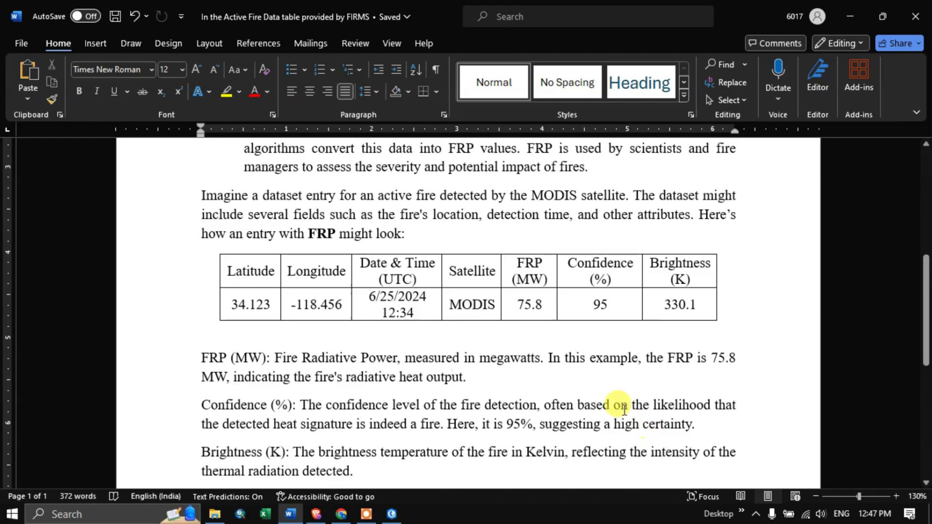
- Scroll through the FRP notes in Word, then switch back to the ArcGIS Pro MODIS fire map
scroll(612, 388, "down", 1)
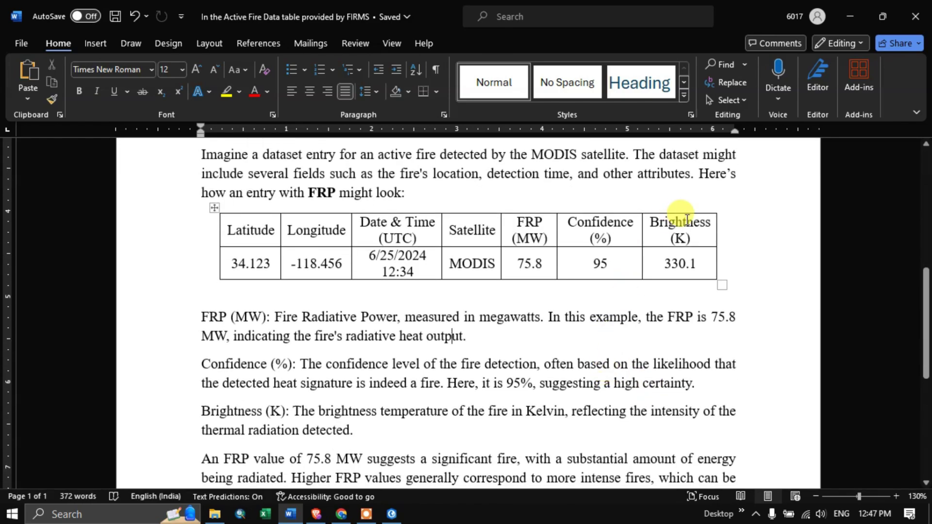
scroll(355, 394, "down", 1)
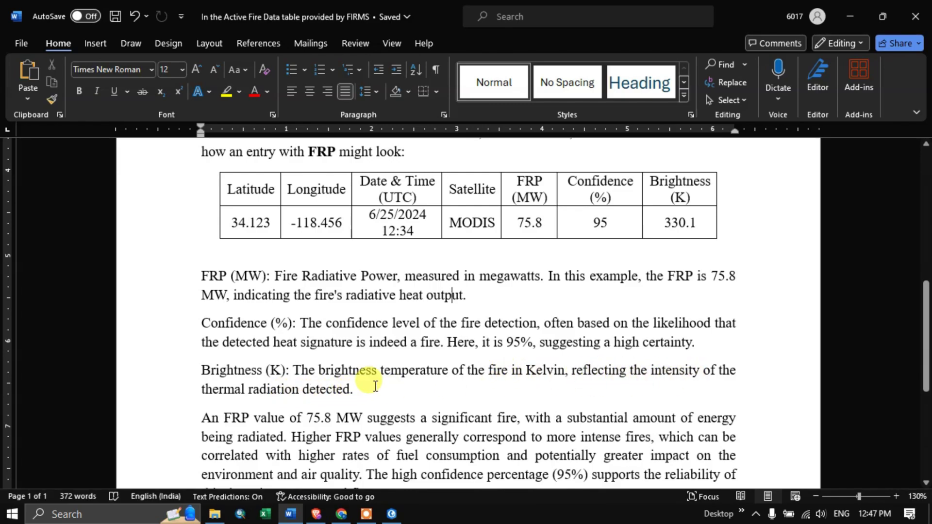
scroll(376, 386, "down", 1)
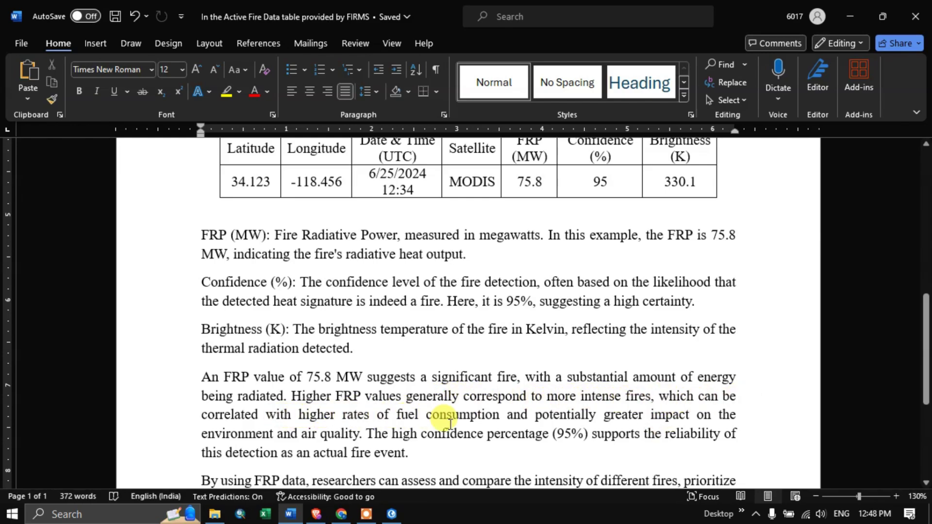
scroll(583, 423, "down", 1)
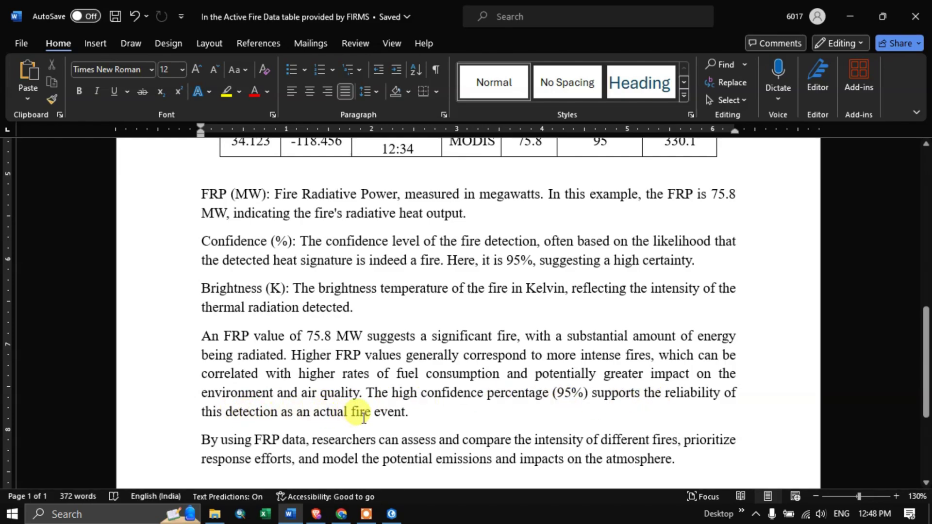
scroll(362, 413, "down", 1)
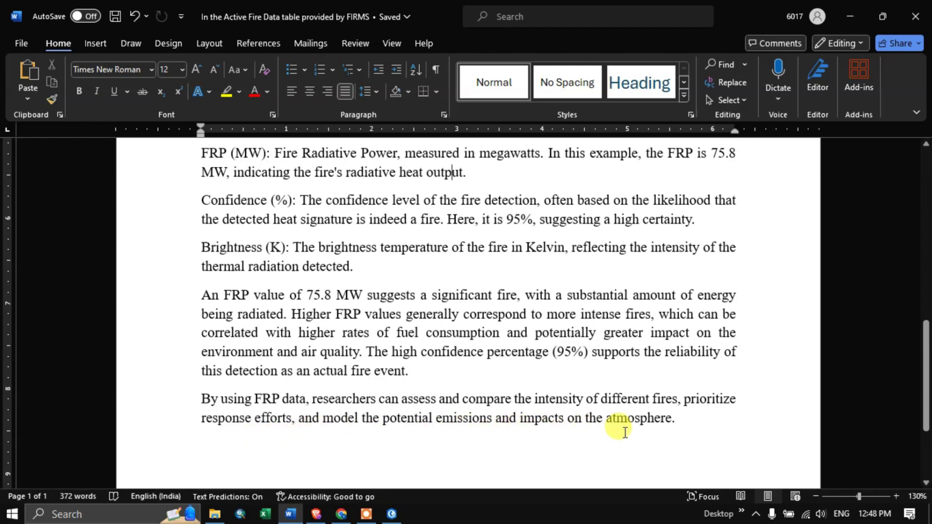
left_click(391, 512)
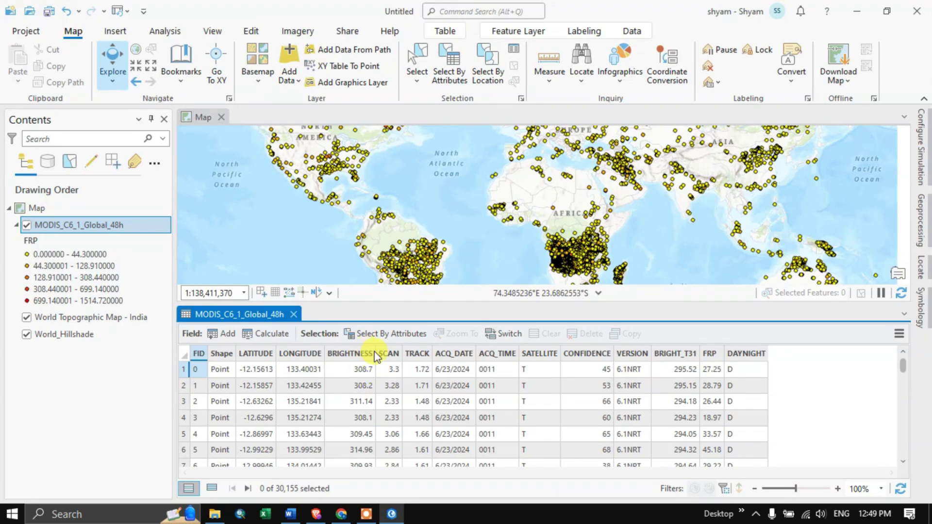
- Widen the BRIGHTNESS column in the MODIS attribute table, then bring up the Downloads folder
left_click_drag(374, 357, 379, 358)
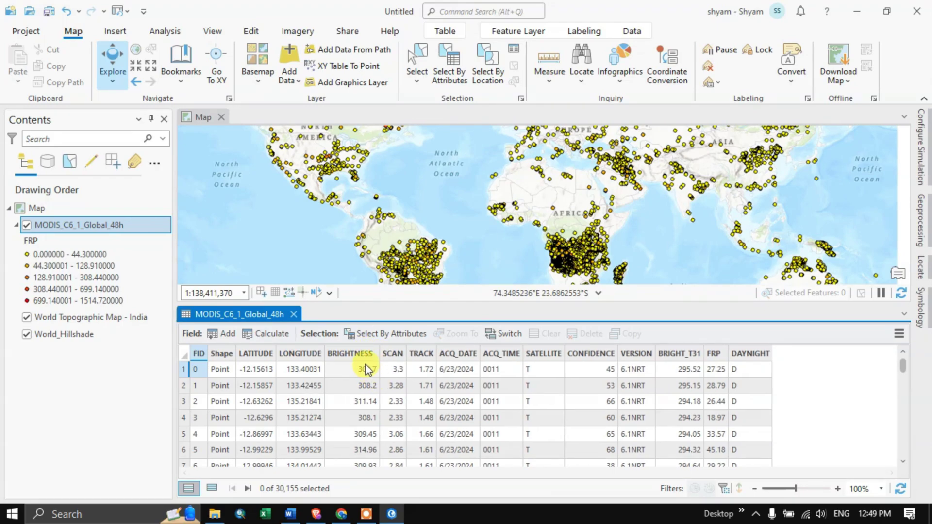
mouse_move(365, 364)
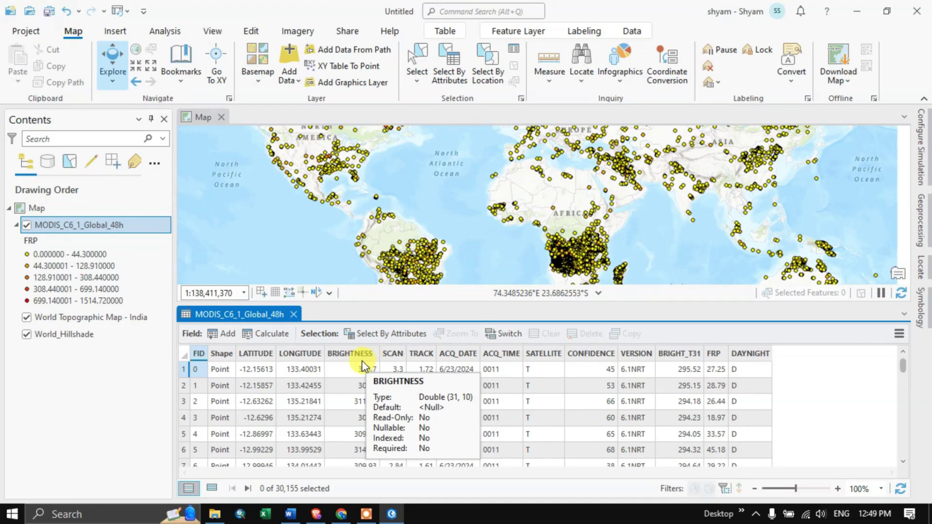
mouse_move(589, 360)
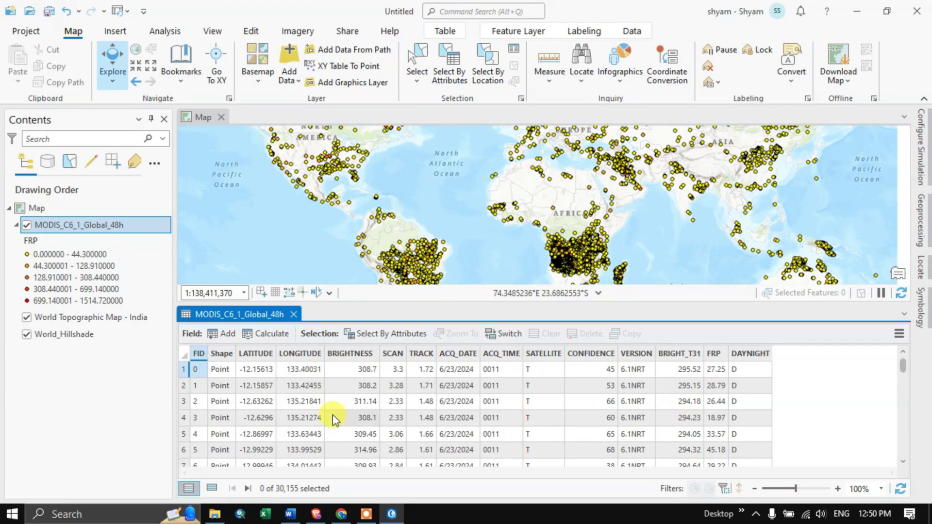
left_click(215, 513)
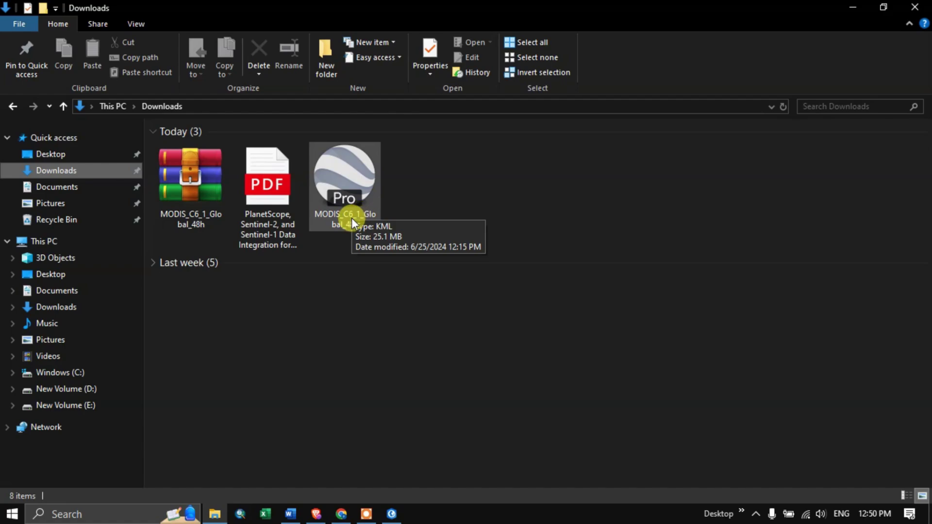
- Open the MODIS_C6_1_Global_48h KML file from Downloads in Google Earth Pro
double_click(353, 184)
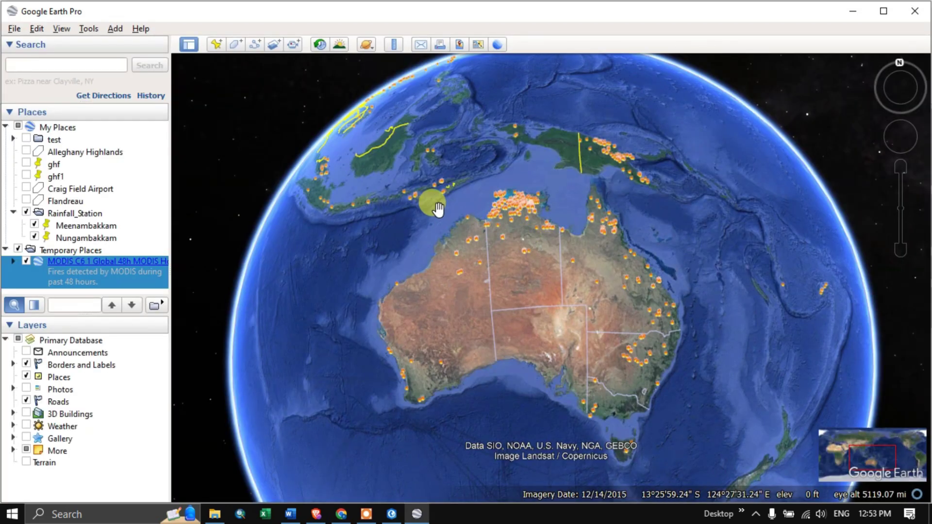
- Pan and zoom the globe from Indonesia across India to the Persian Gulf and Arabia
left_click_drag(439, 209, 716, 286)
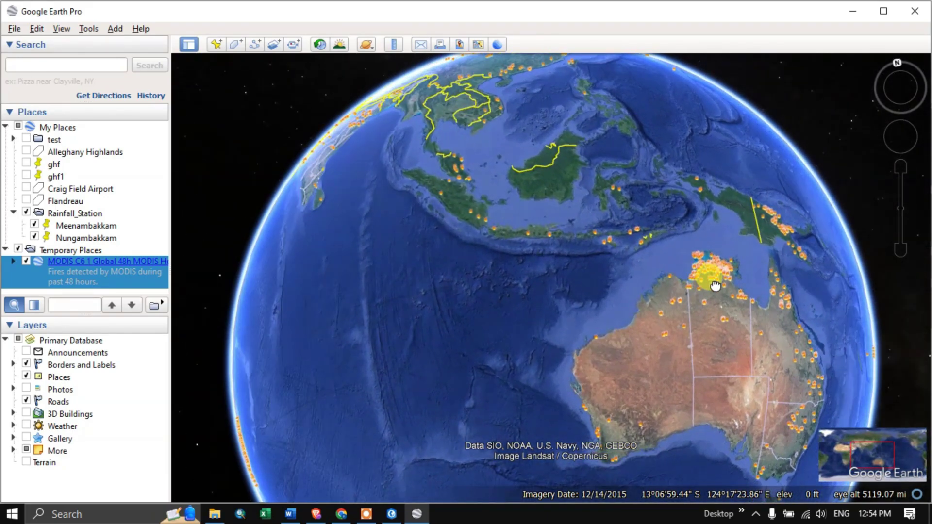
left_click_drag(410, 149, 532, 336)
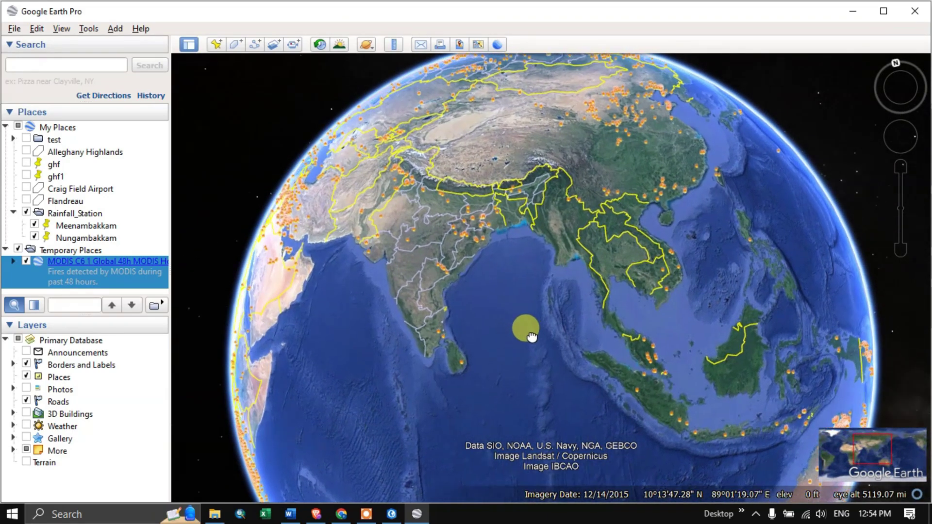
scroll(474, 216, "up", 3)
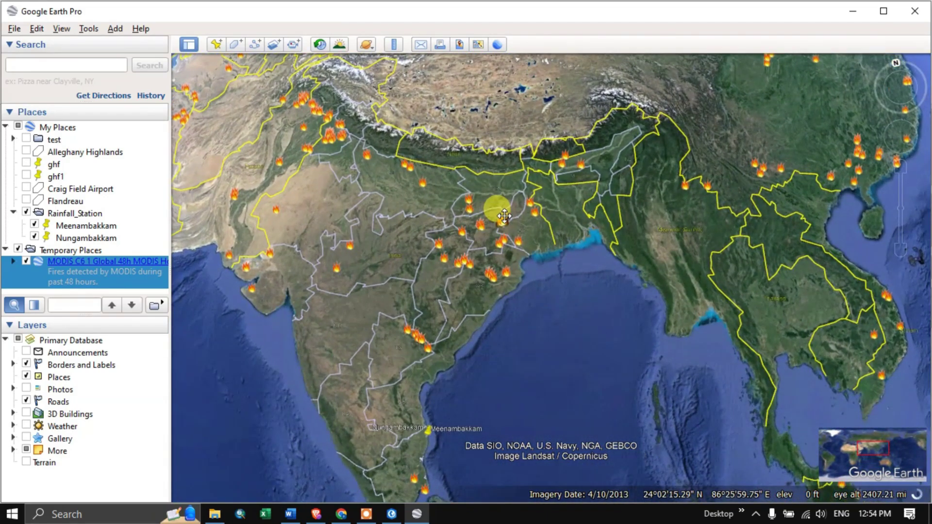
left_click_drag(417, 188, 654, 203)
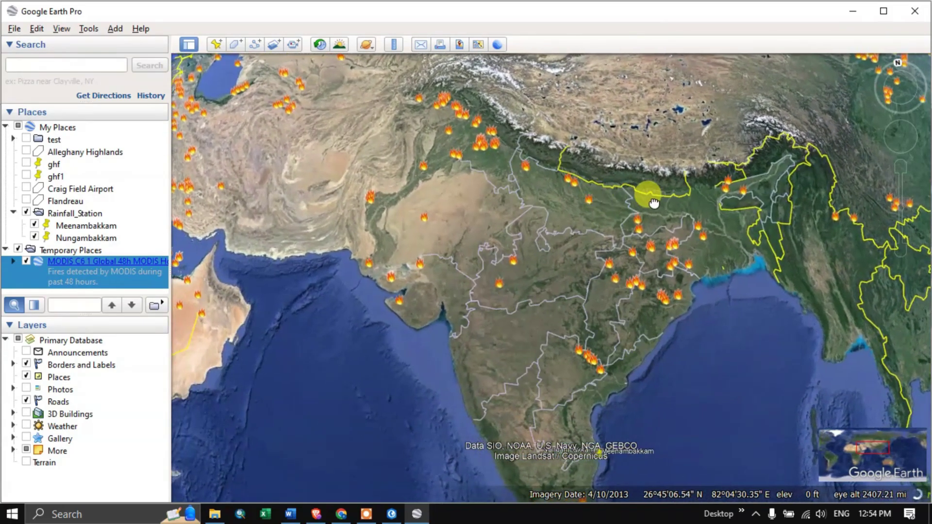
left_click_drag(344, 166, 562, 152)
scroll(528, 151, "down", 3)
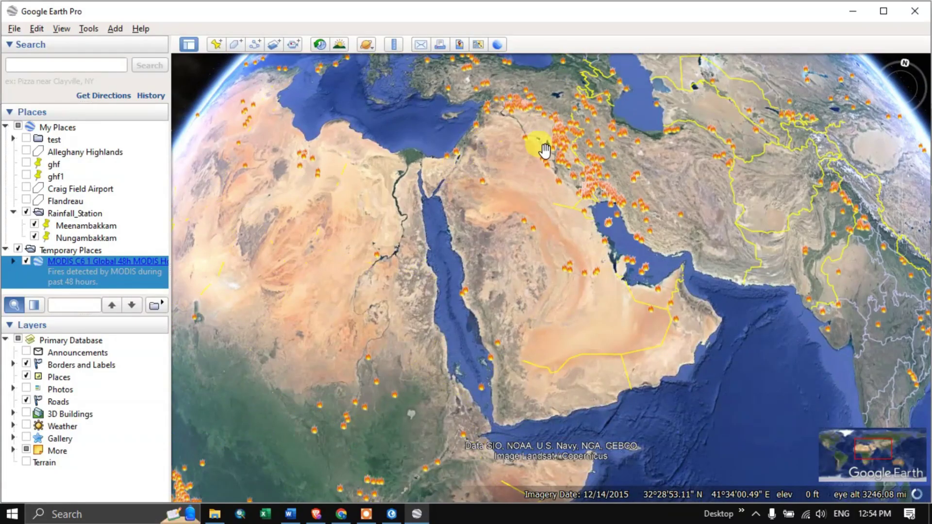
scroll(544, 150, "down", 2)
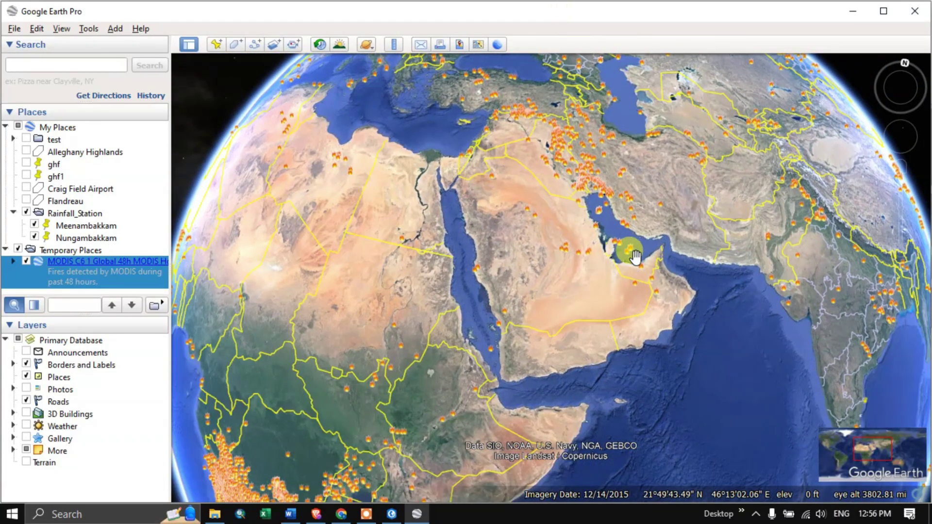
left_click_drag(636, 256, 640, 216)
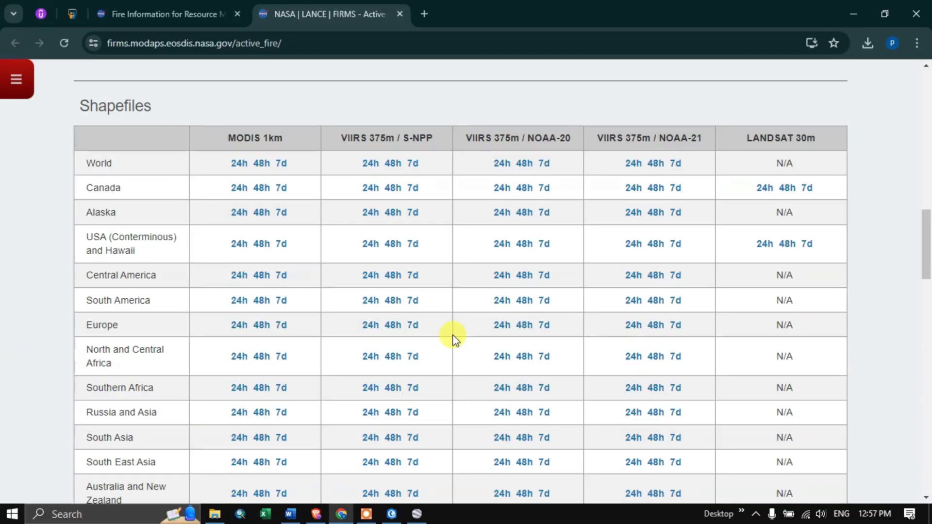
- Scroll to the top of the NASA FIRMS Active Fire Data page in Chrome
scroll(452, 335, "up", 5)
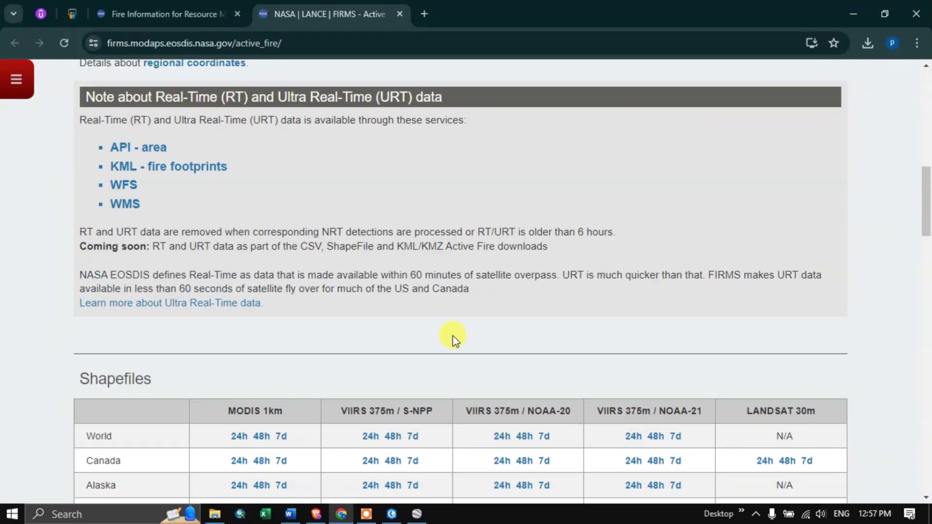
scroll(452, 336, "up", 10)
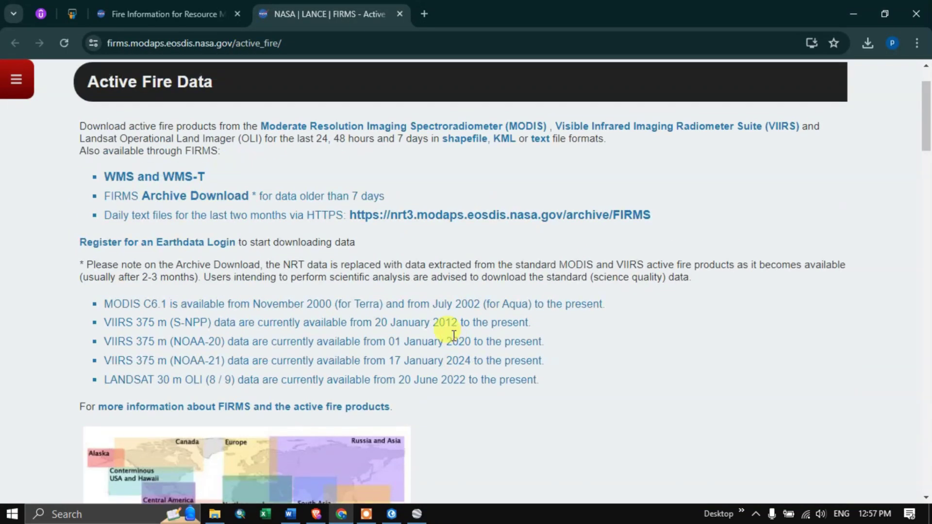
scroll(452, 335, "up", 2)
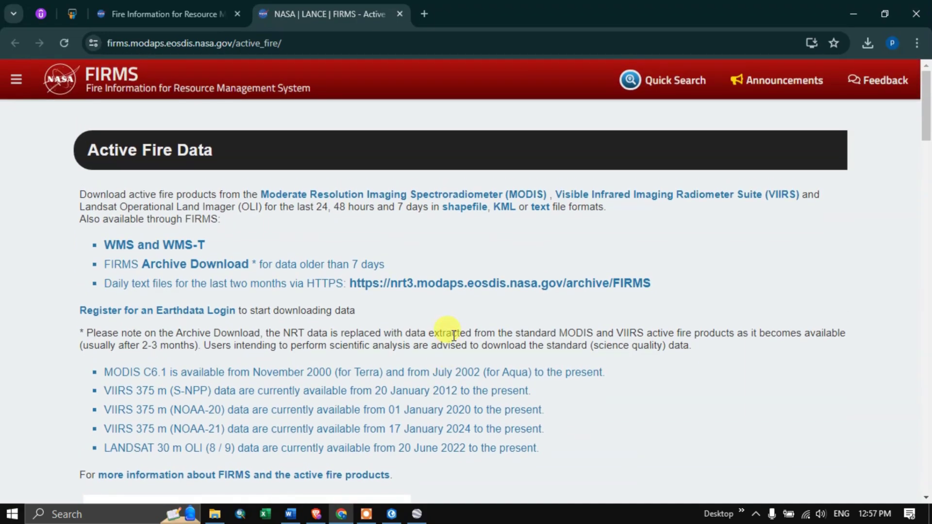